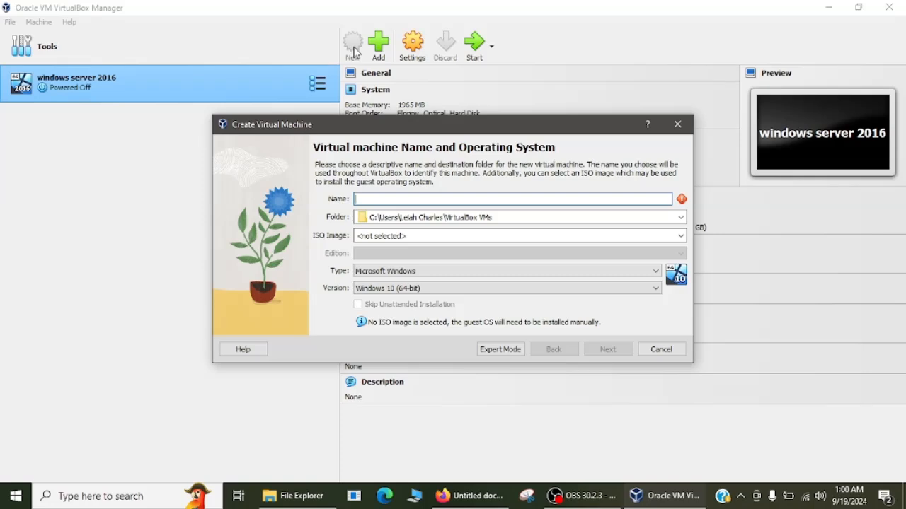
- Create a VM named 'windows 11' with 1995 MB base memory, 2 CPUs and an 80 GB disk
type("windows 1")
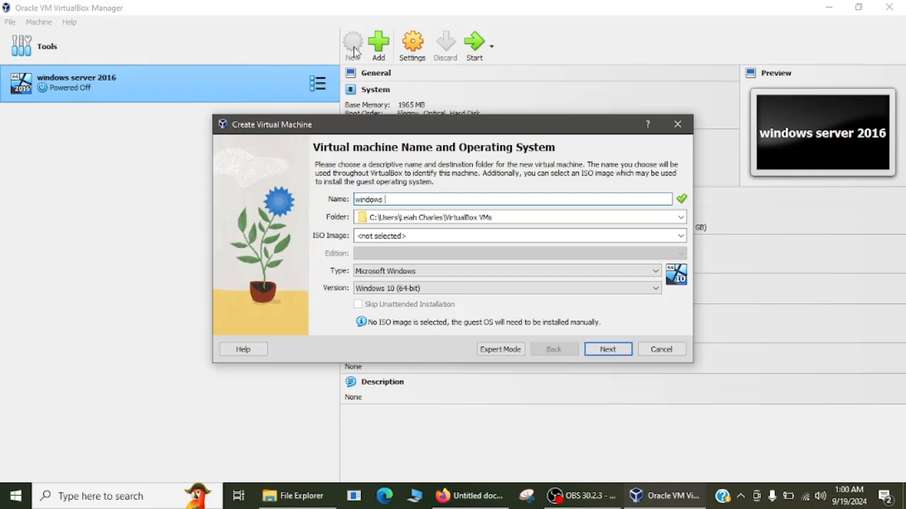
type("1")
left_click(607, 348)
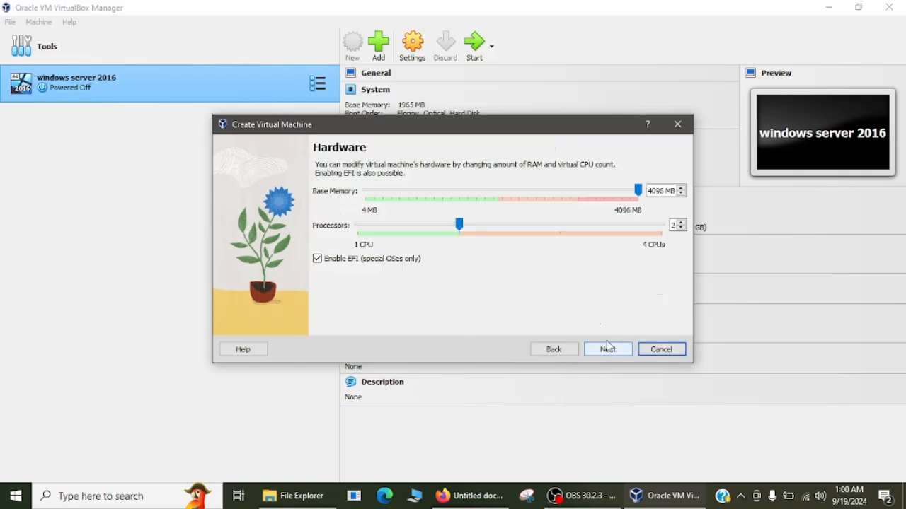
left_click(641, 191)
left_click_drag(641, 192, 503, 202)
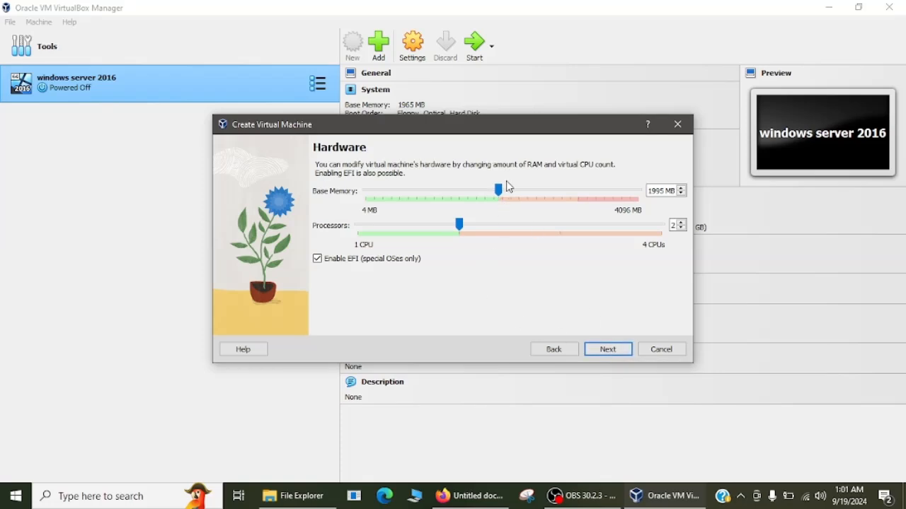
left_click(602, 350)
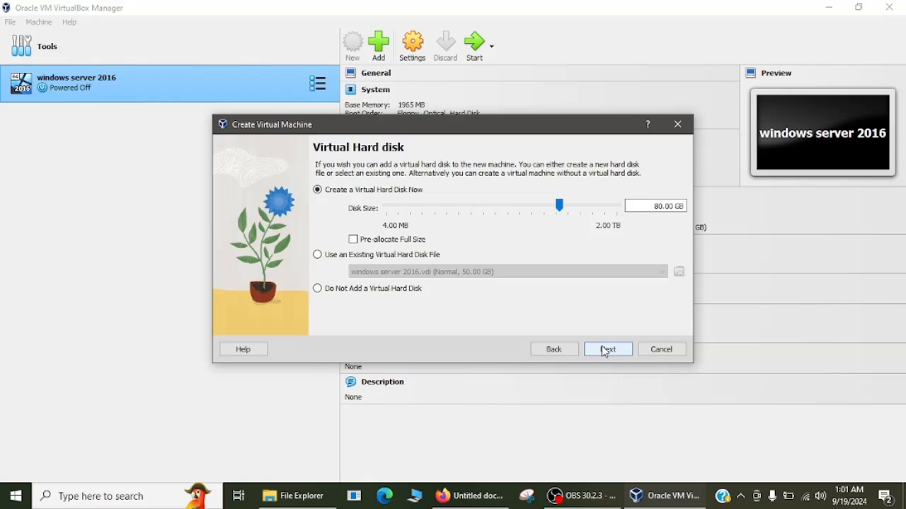
left_click(605, 350)
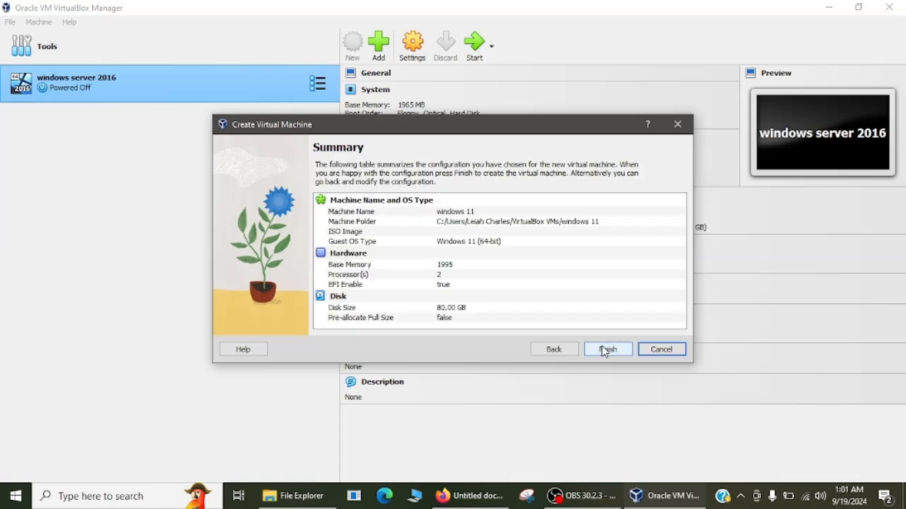
left_click(607, 350)
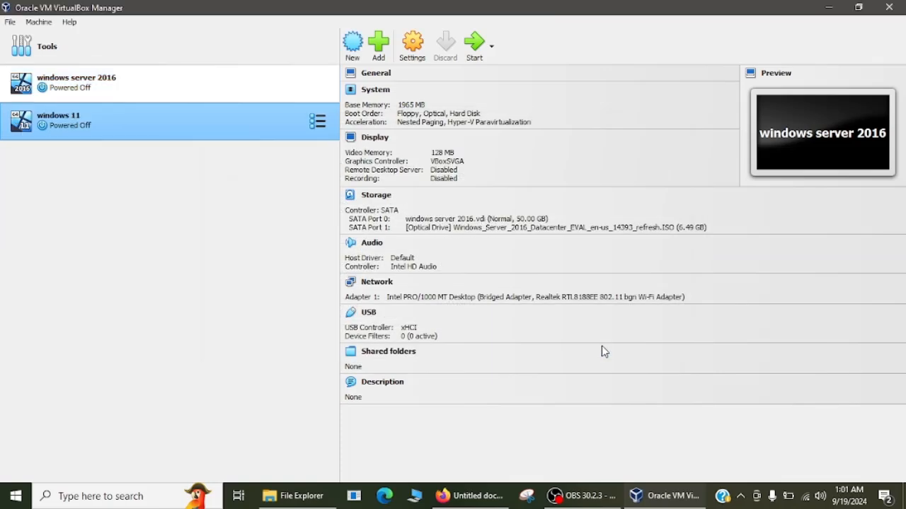
- In the VM's System settings, set memory to 1963 MB, drop Floppy from boot order, and enable PAE/NX
left_click(420, 47)
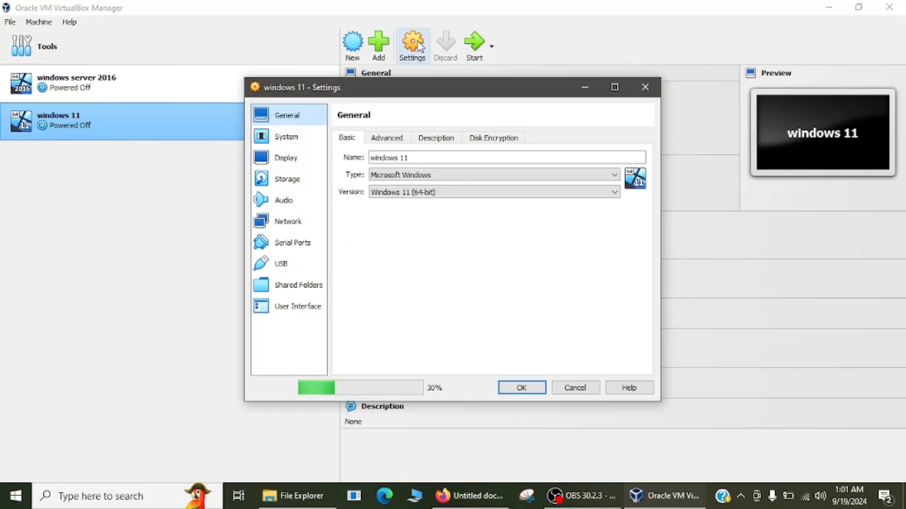
left_click(293, 138)
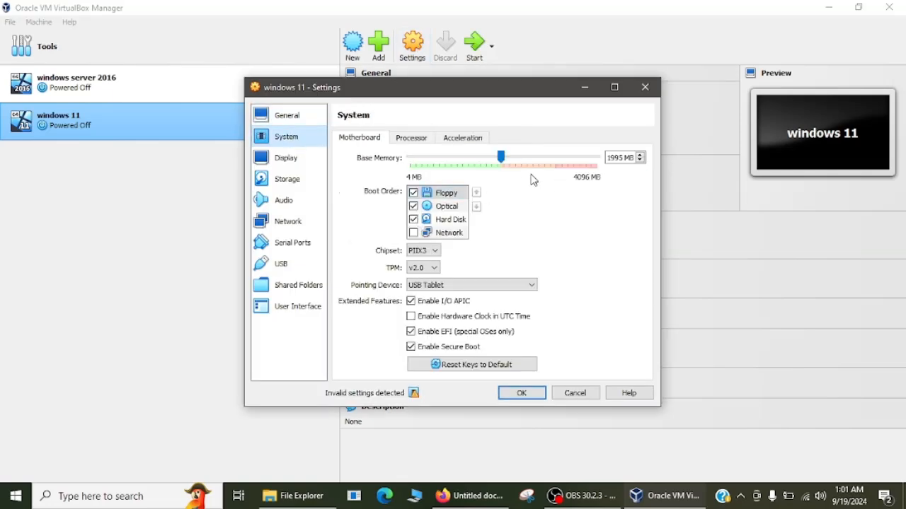
left_click_drag(507, 162, 504, 162)
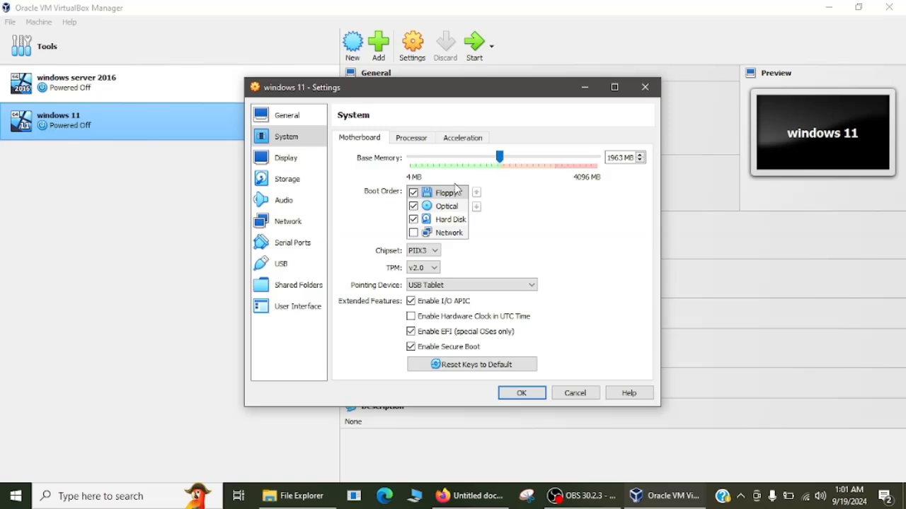
left_click(414, 195)
left_click(419, 145)
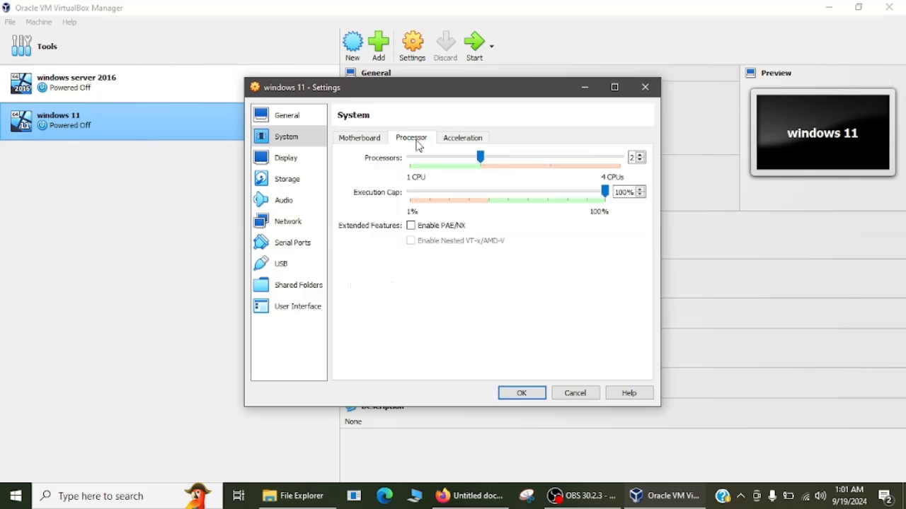
left_click(412, 226)
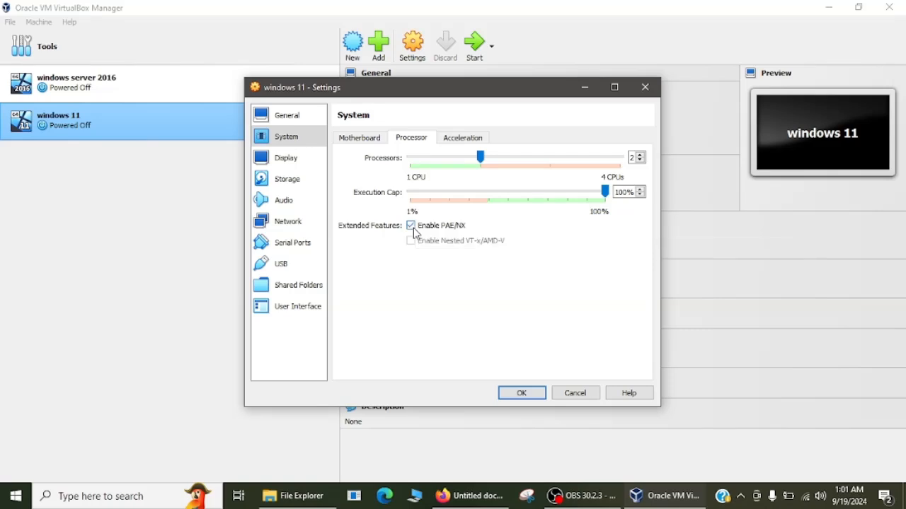
- Turn on 3D acceleration in the Display settings
left_click(288, 165)
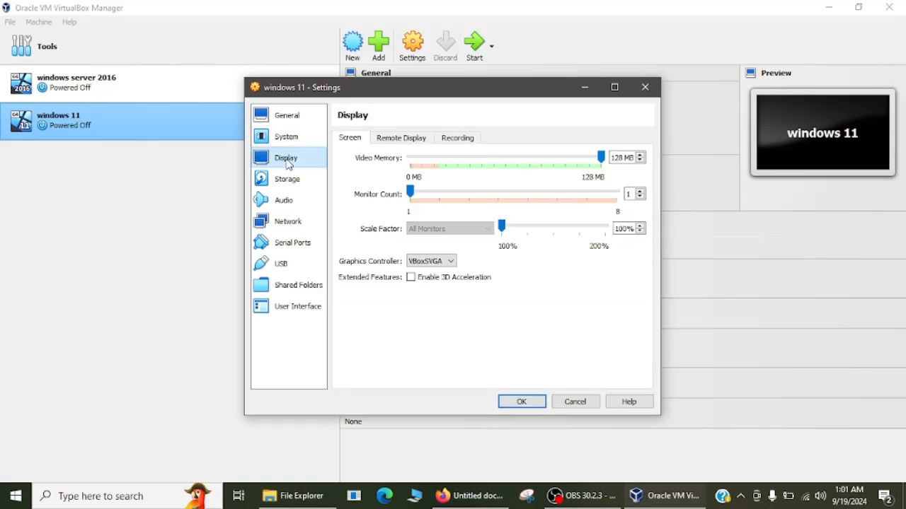
left_click(412, 278)
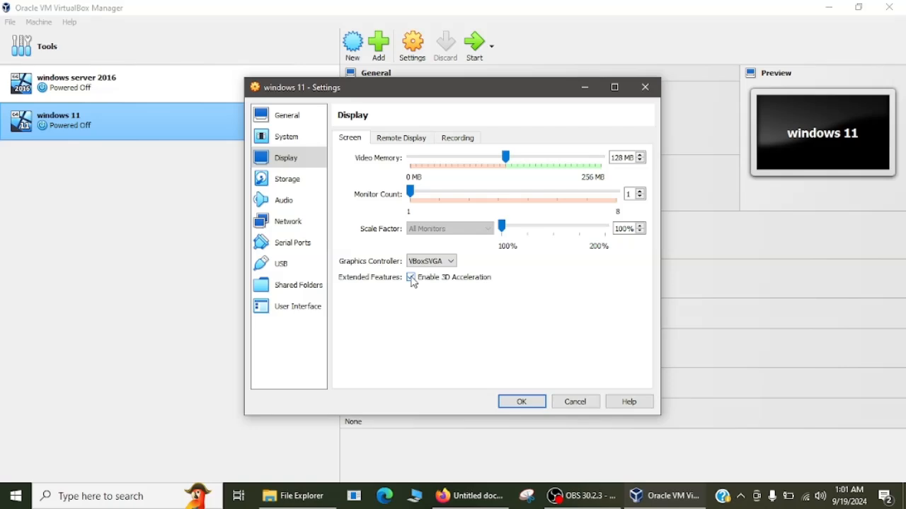
left_click(300, 180)
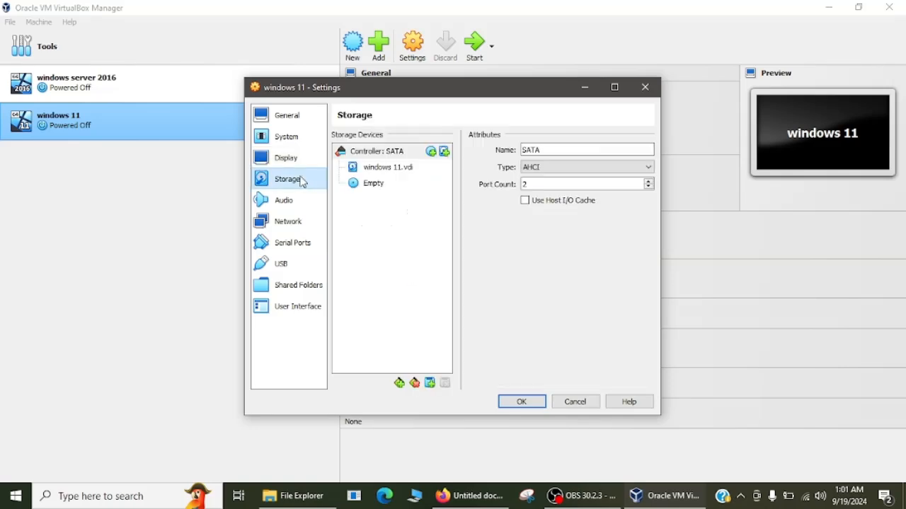
- Load Win11_23H2_English_x64v2.iso into the VM's empty optical drive
left_click(367, 188)
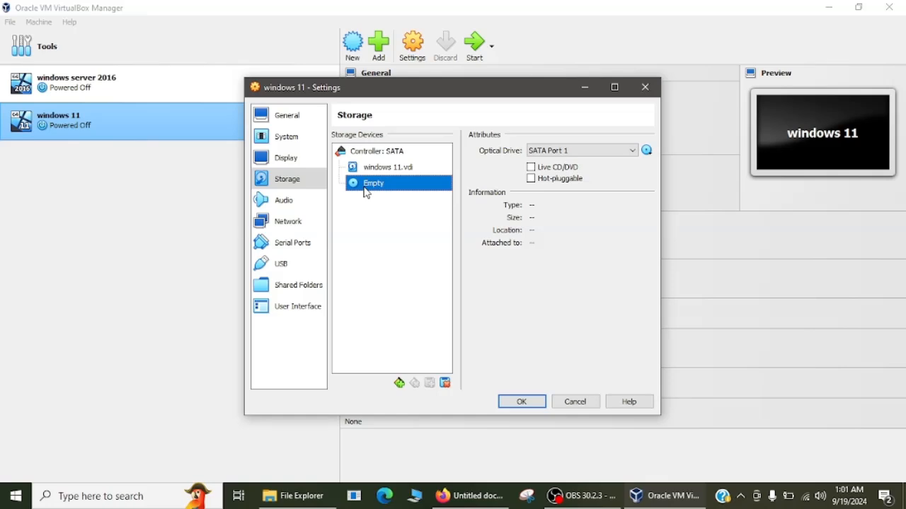
left_click(646, 152)
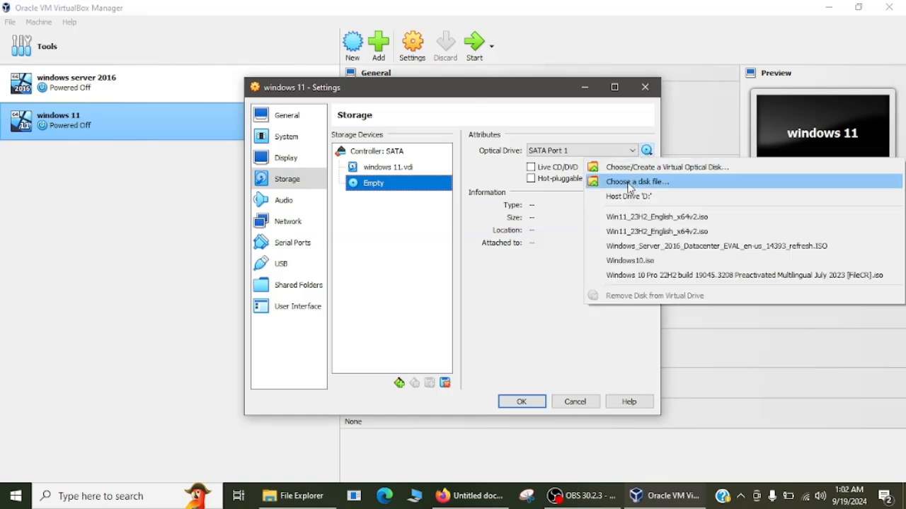
left_click(630, 182)
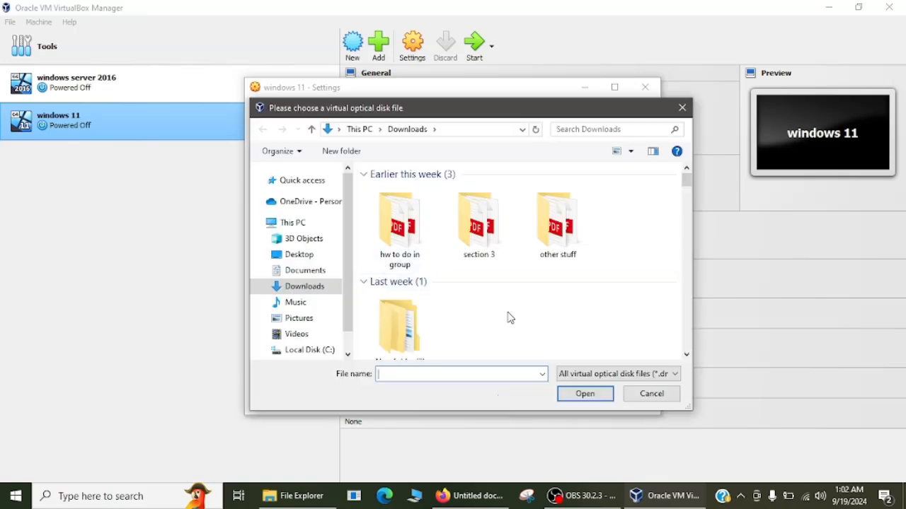
scroll(508, 318, "down", 3)
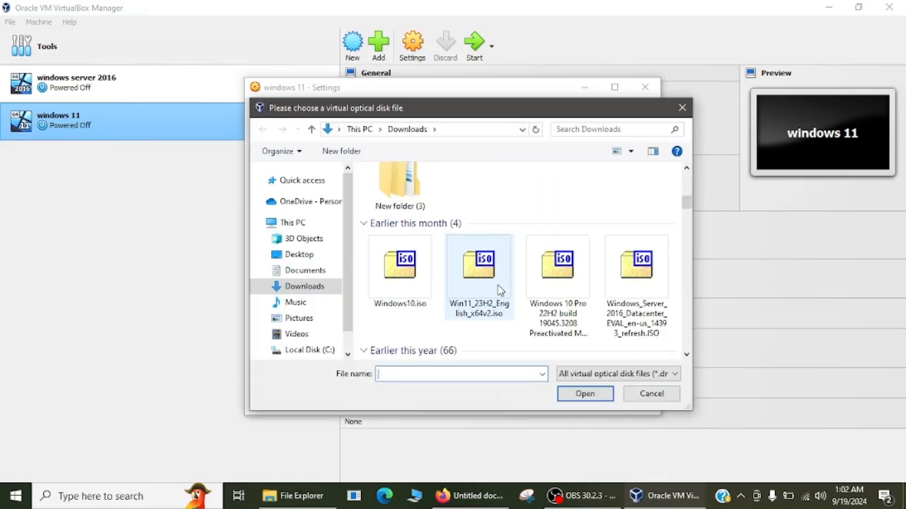
left_click(497, 288)
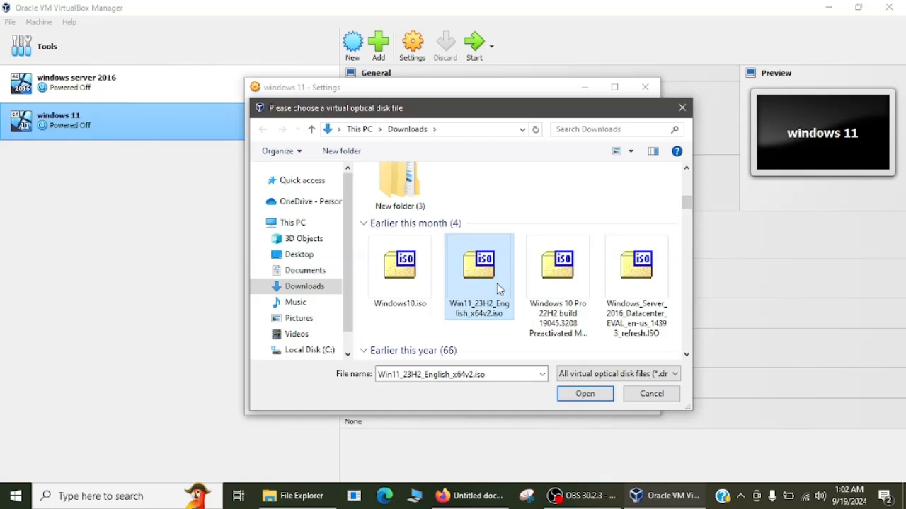
left_click(585, 400)
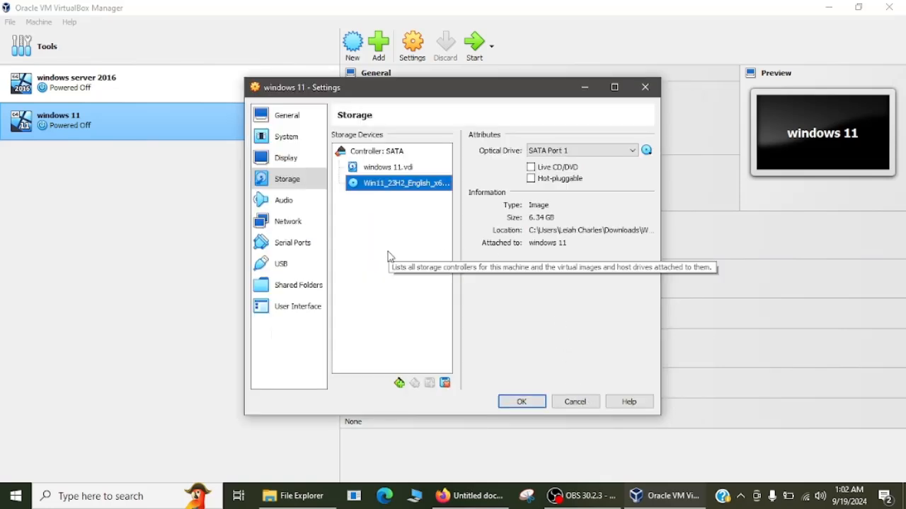
left_click(294, 226)
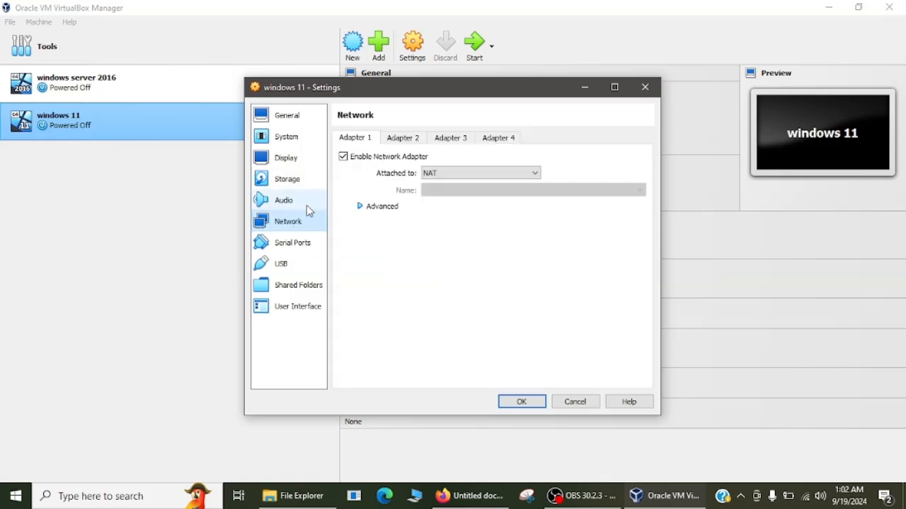
- Attach the network adapter as Bridged Adapter with Promiscuous Mode Allow All and save the settings
left_click(443, 173)
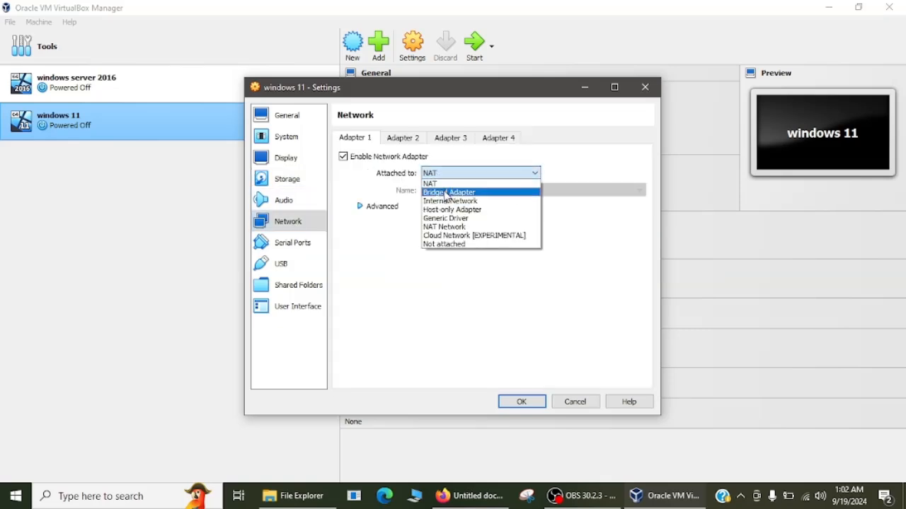
left_click(448, 193)
left_click(383, 207)
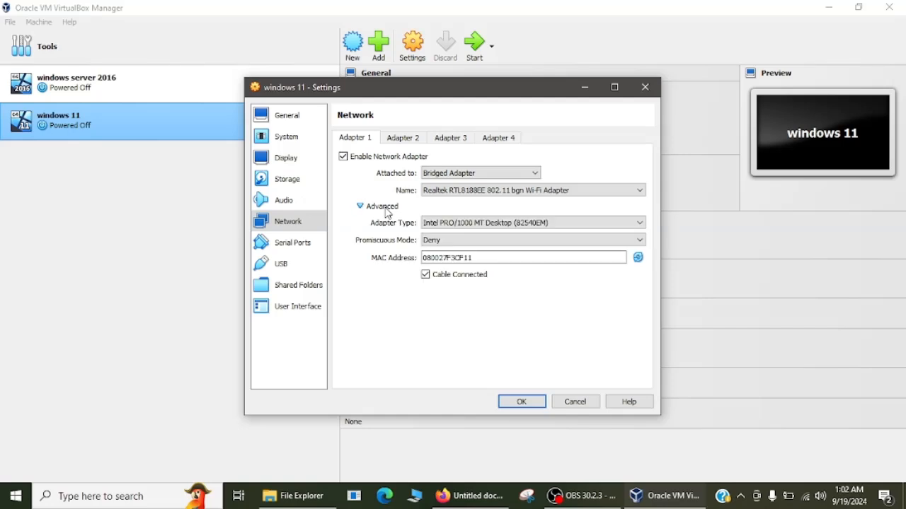
left_click(439, 244)
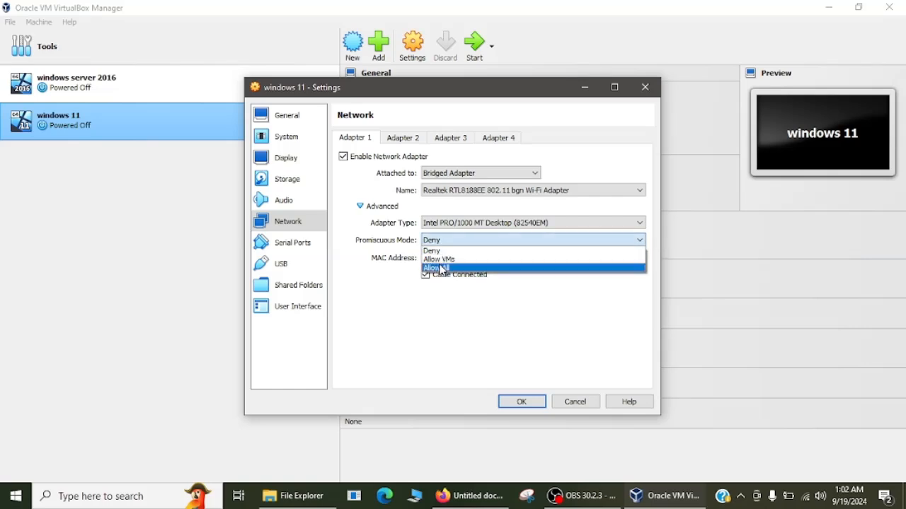
left_click(441, 270)
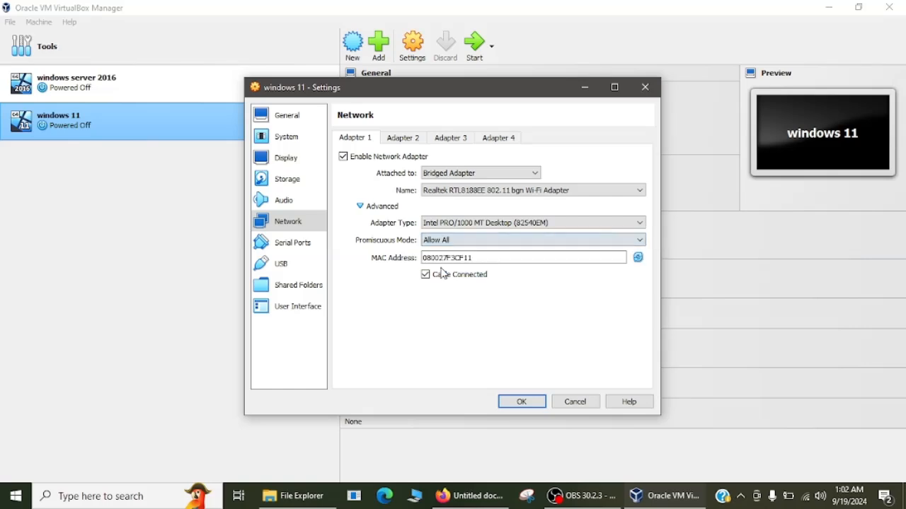
left_click(521, 403)
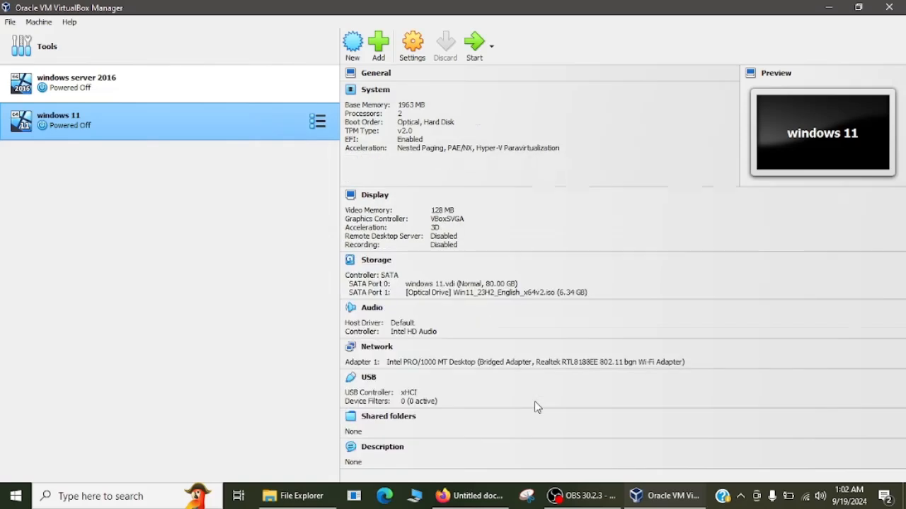
left_click(474, 44)
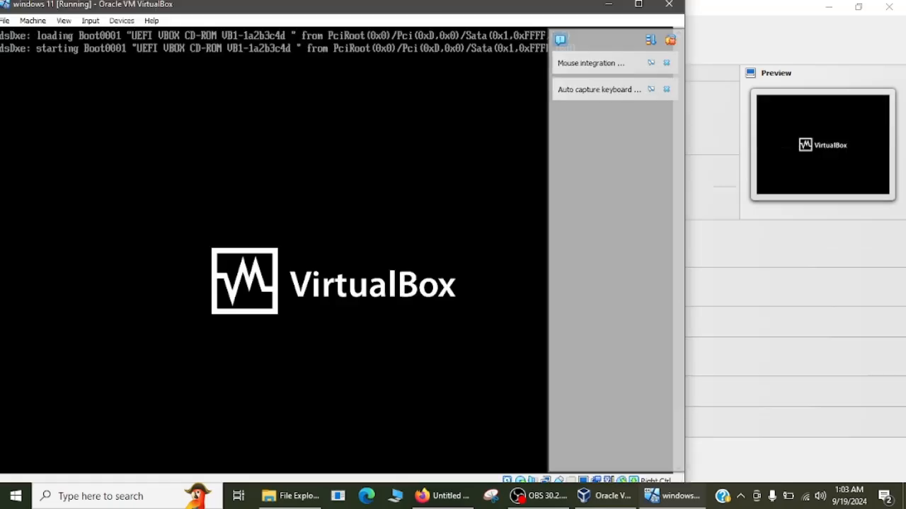
- Boot the VM from the installation ISO and accept the default language settings in Windows Setup
key("Return")
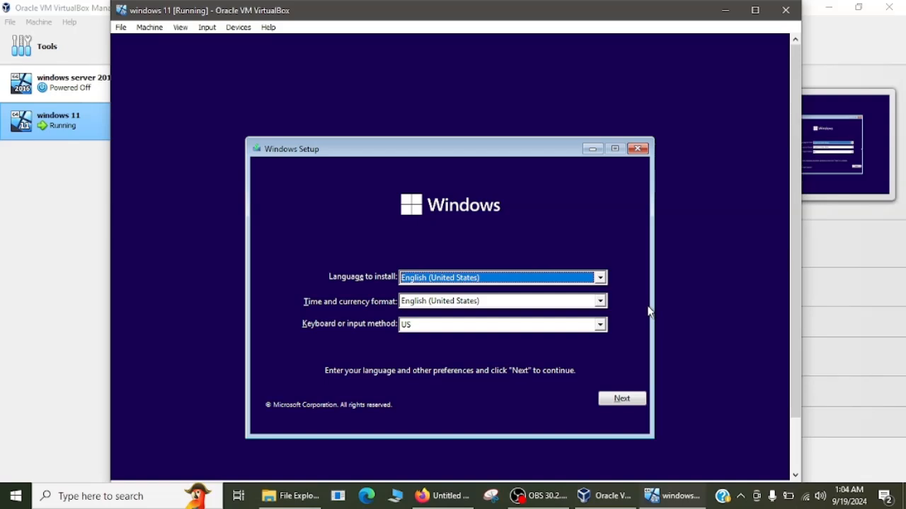
left_click(619, 400)
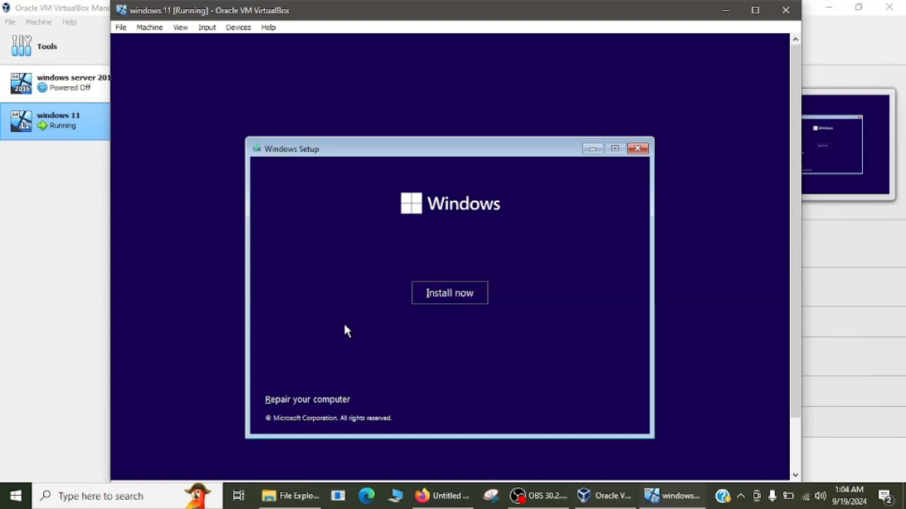
- Open a command prompt with Shift+F10 and run regedit to launch Registry Editor
key("shift+F10")
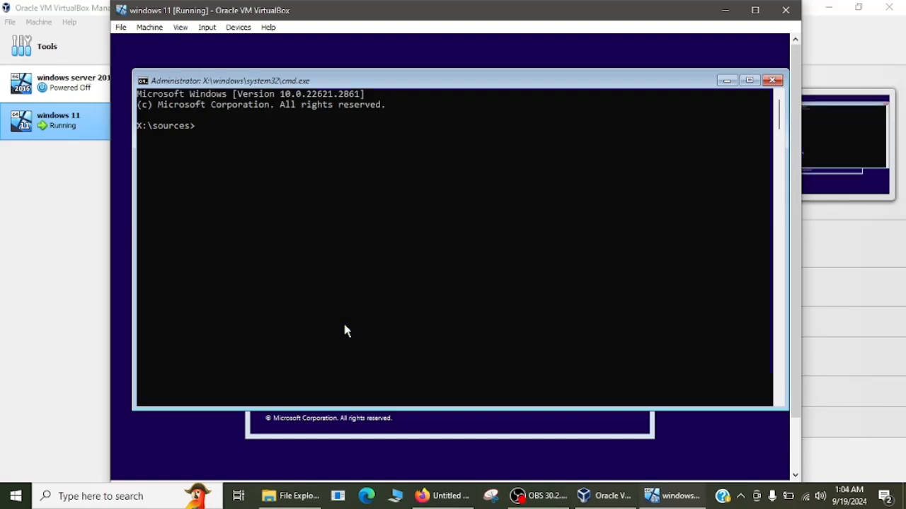
type("regedit")
key("Return")
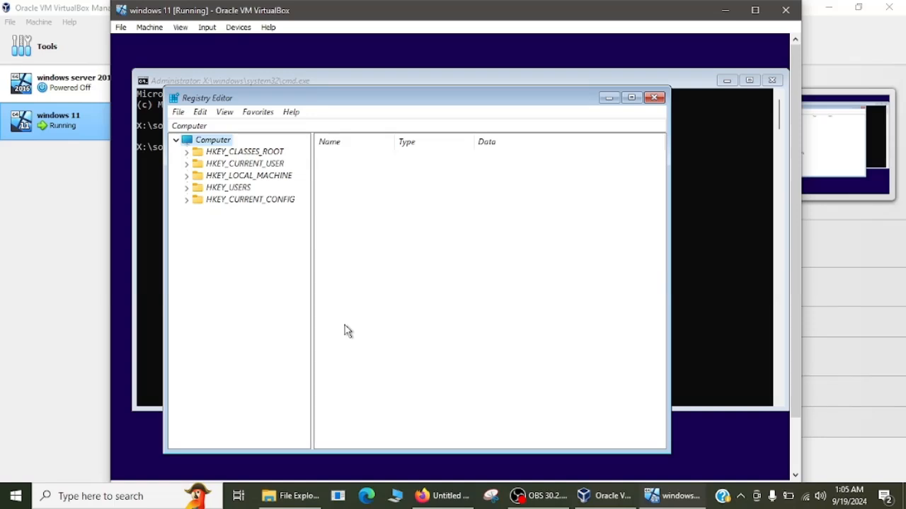
- Expand HKEY_LOCAL_MACHINE to list DRIVERS, HARDWARE, SAM, SECURITY, SOFTWARE and SYSTEM
left_click(187, 177)
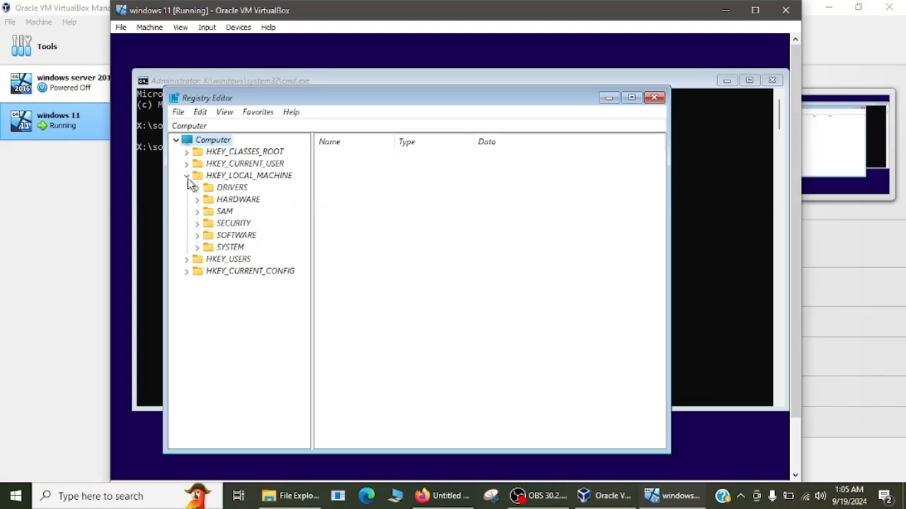
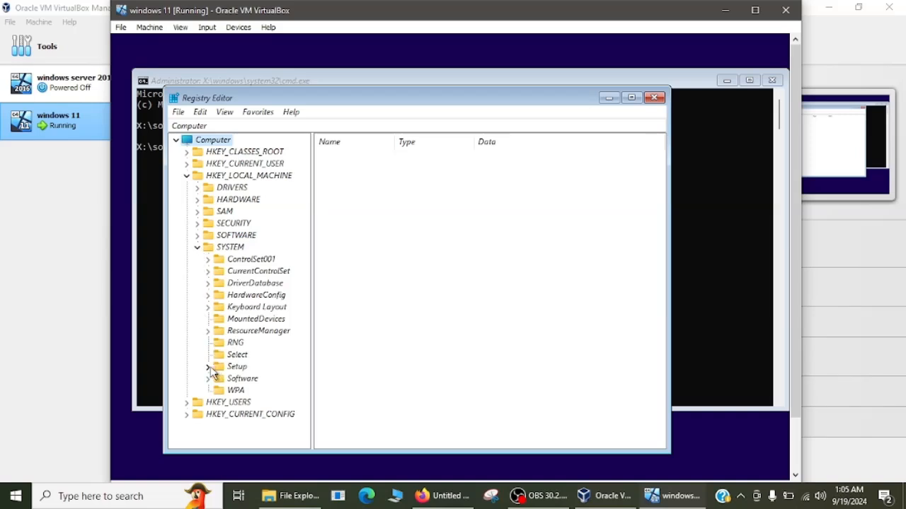
- Expand SYSTEM\Setup and add a new subkey under it named LabConfig
left_click(208, 367)
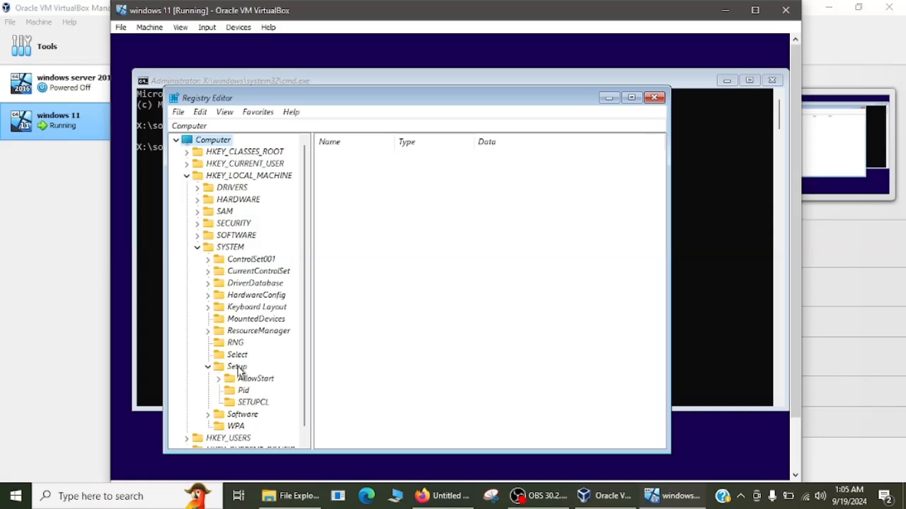
right_click(238, 368)
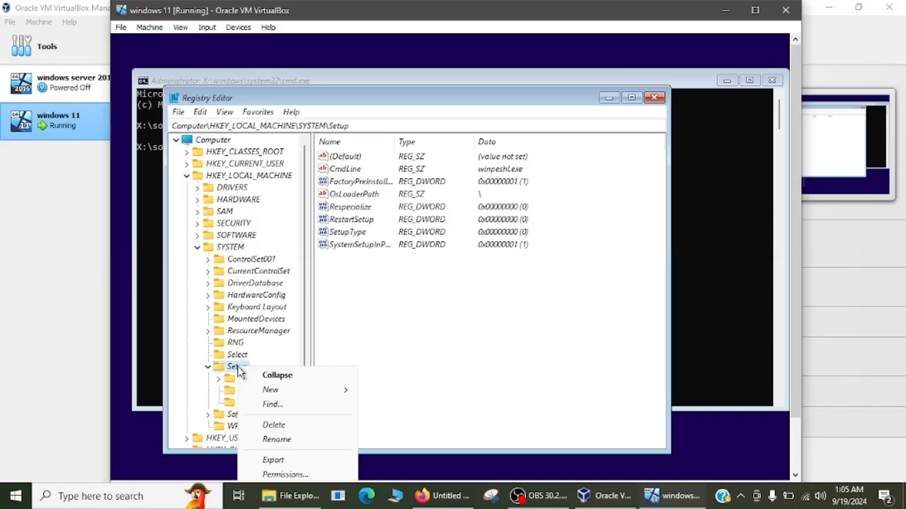
mouse_move(277, 396)
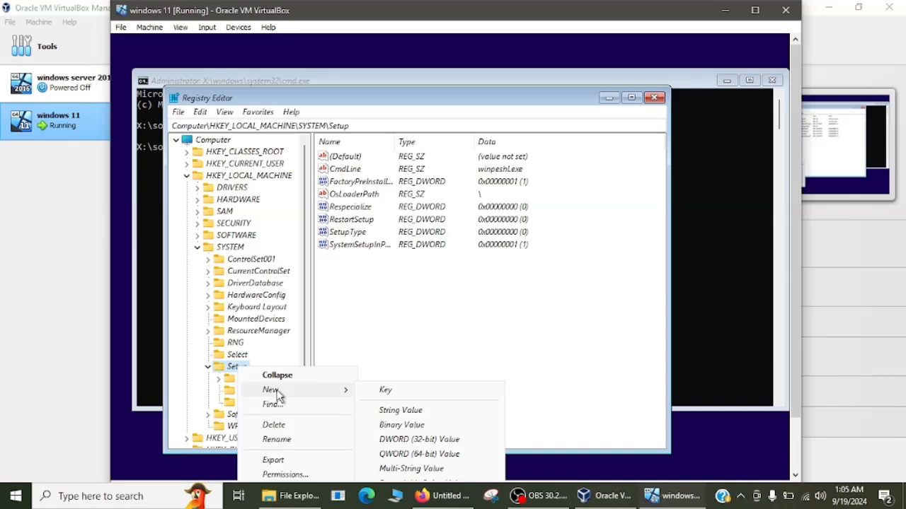
left_click(387, 394)
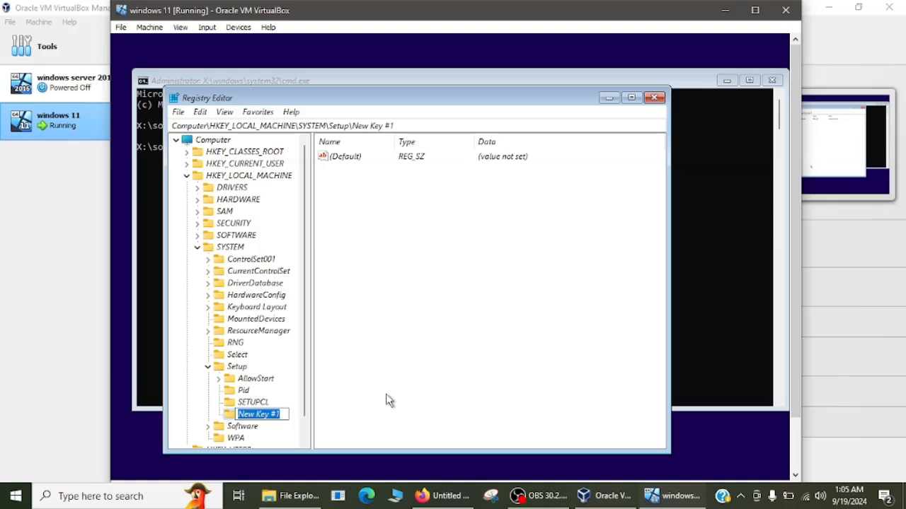
type("L")
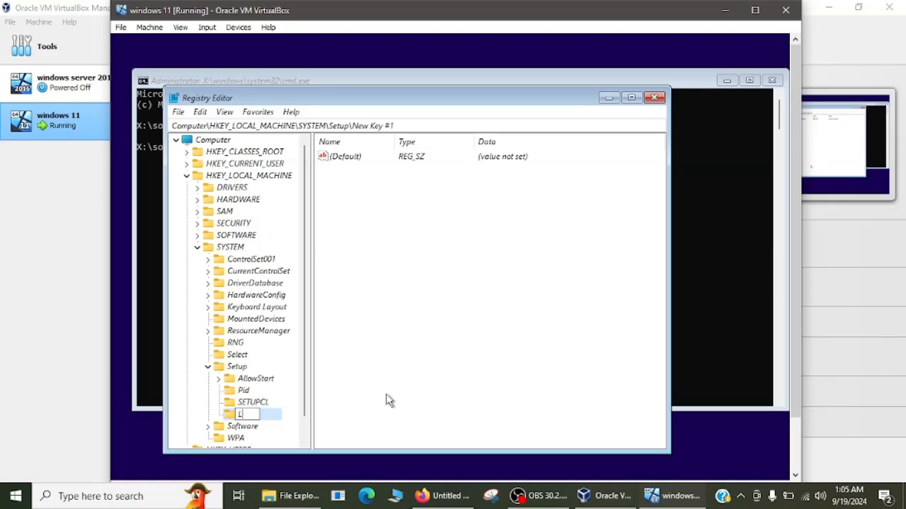
type("abConfig")
key("Return")
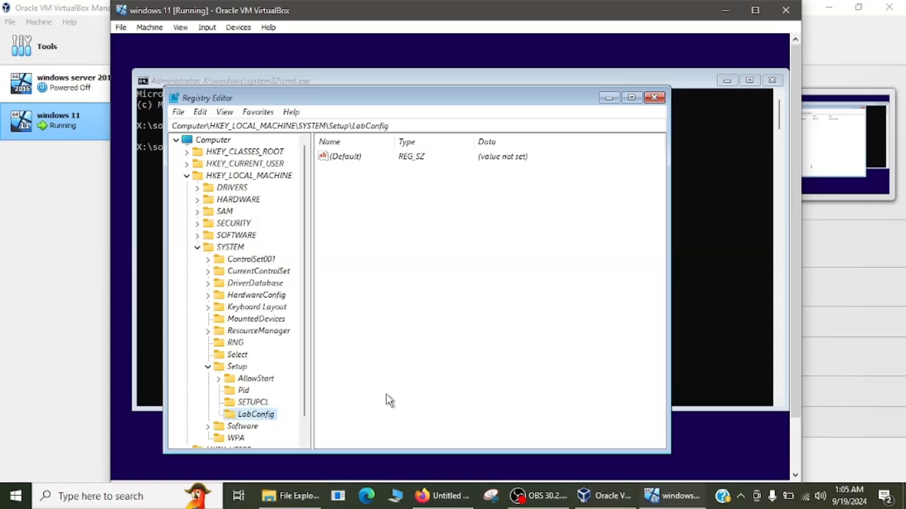
- Add a DWORD (32-bit) value named BypassTPMCheck to the LabConfig key
right_click(270, 421)
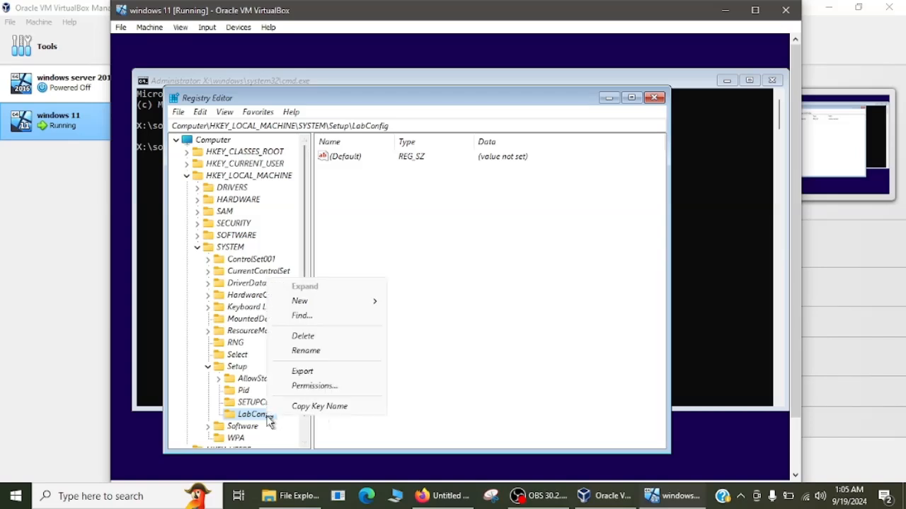
mouse_move(354, 303)
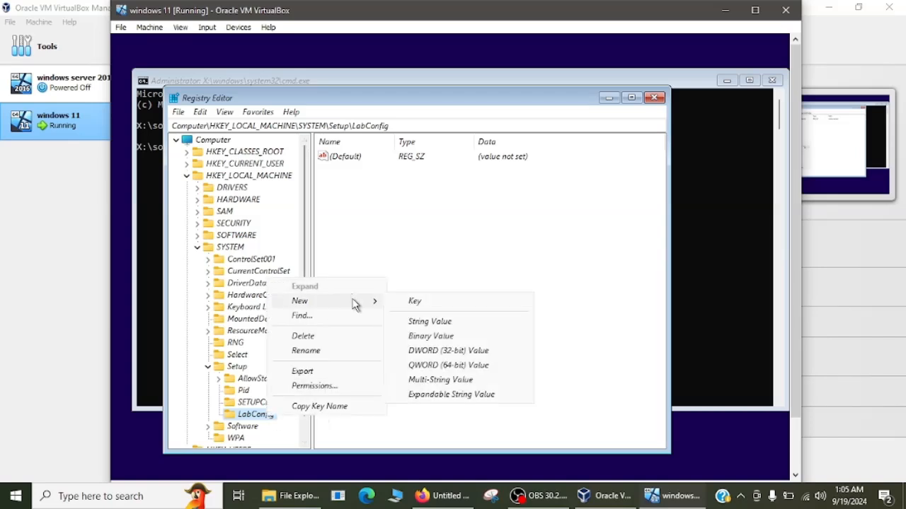
left_click(448, 351)
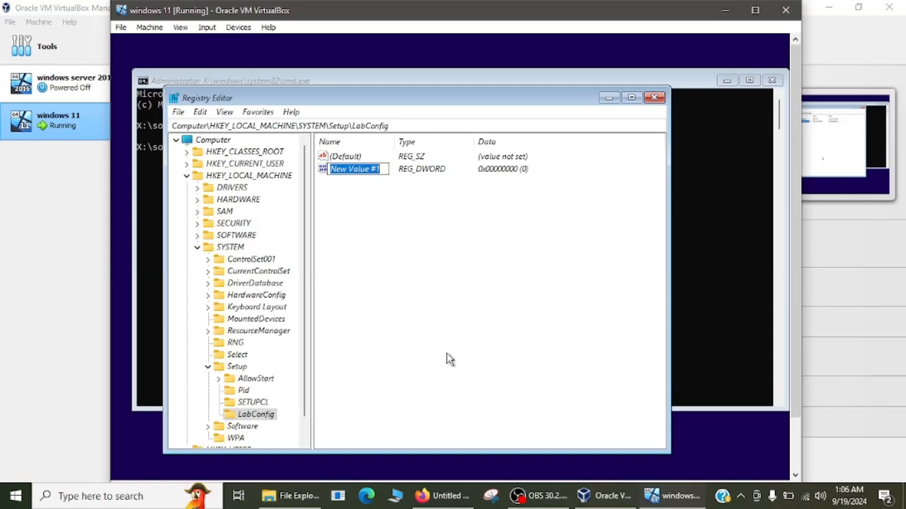
type("B")
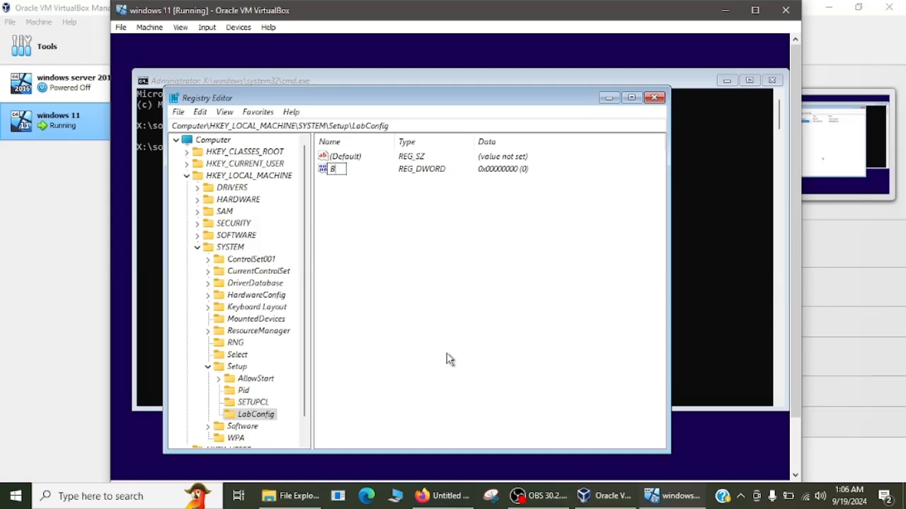
type("ypassTPMCheck")
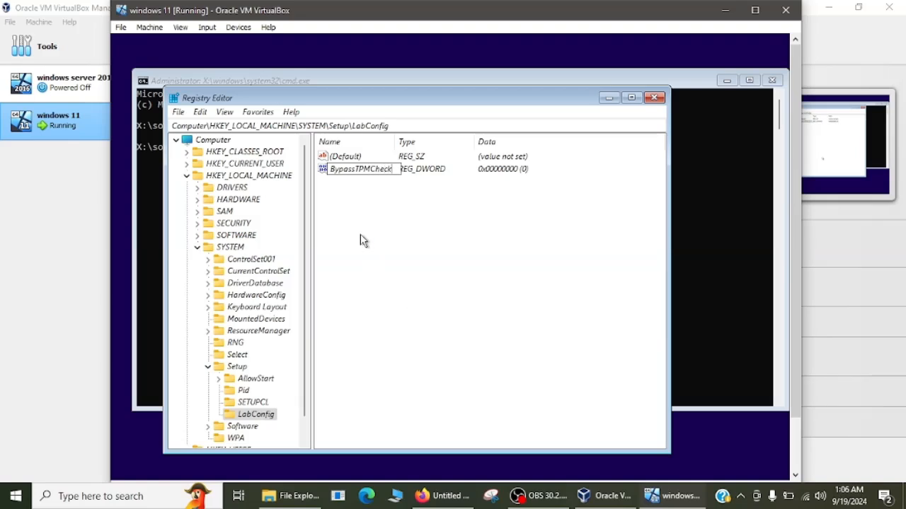
key("Return")
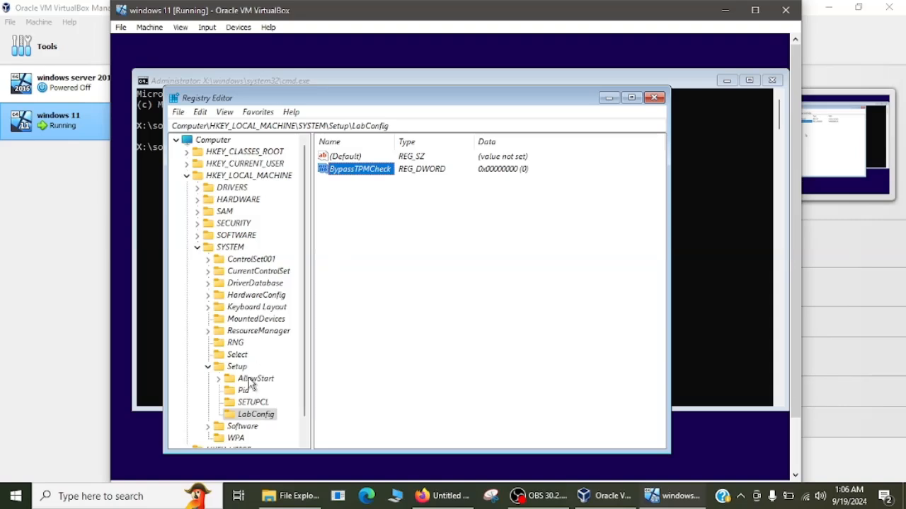
- Add a second DWORD (32-bit) value to LabConfig and name it BypassRAMCheck
right_click(262, 418)
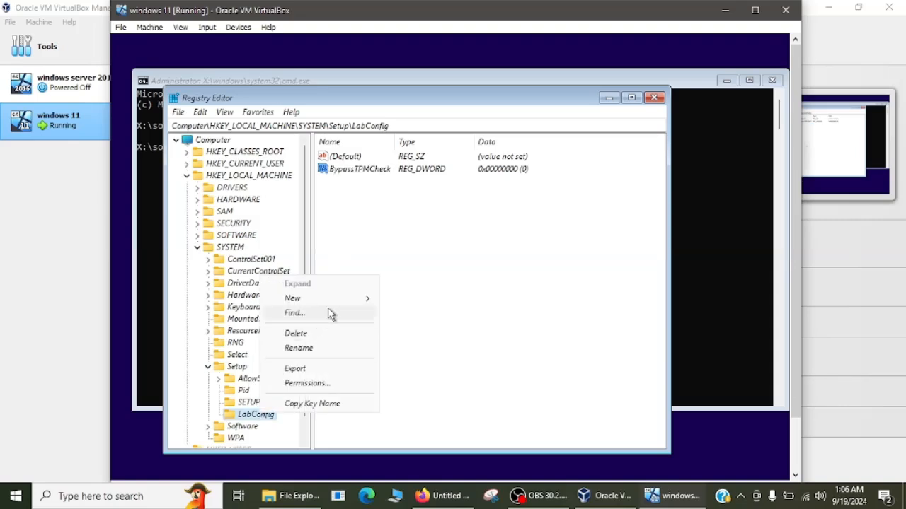
mouse_move(333, 300)
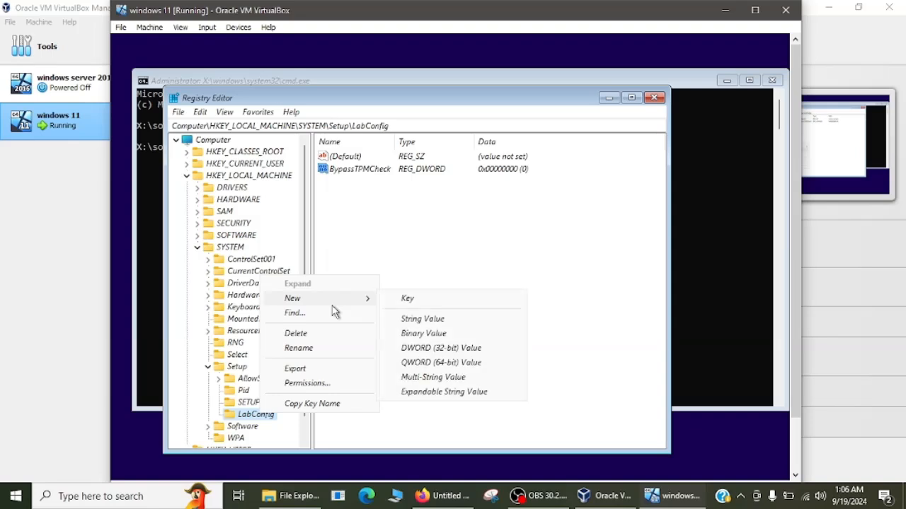
left_click(424, 352)
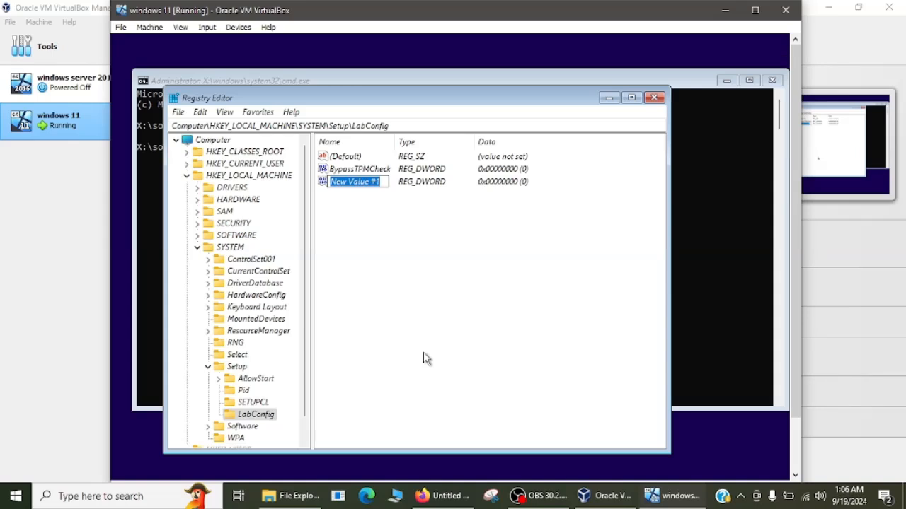
type("by")
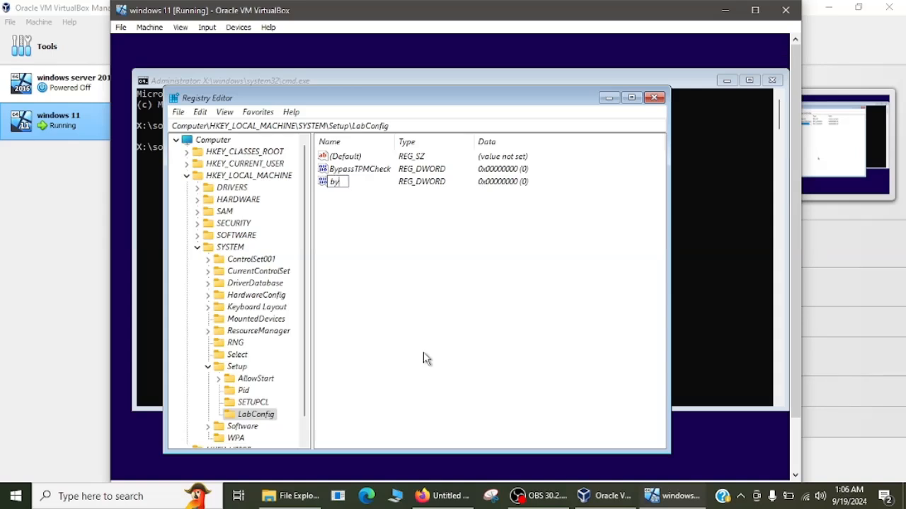
key("BackSpace")
key("BackSpace")
type("BypassRAMCheck")
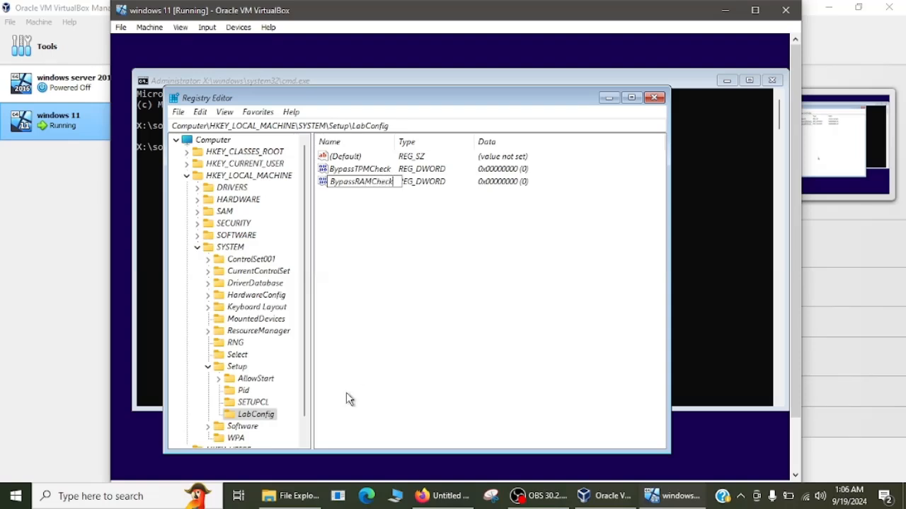
- Add a third DWORD (32-bit) value to LabConfig named BypassSecureBootCheck
right_click(269, 417)
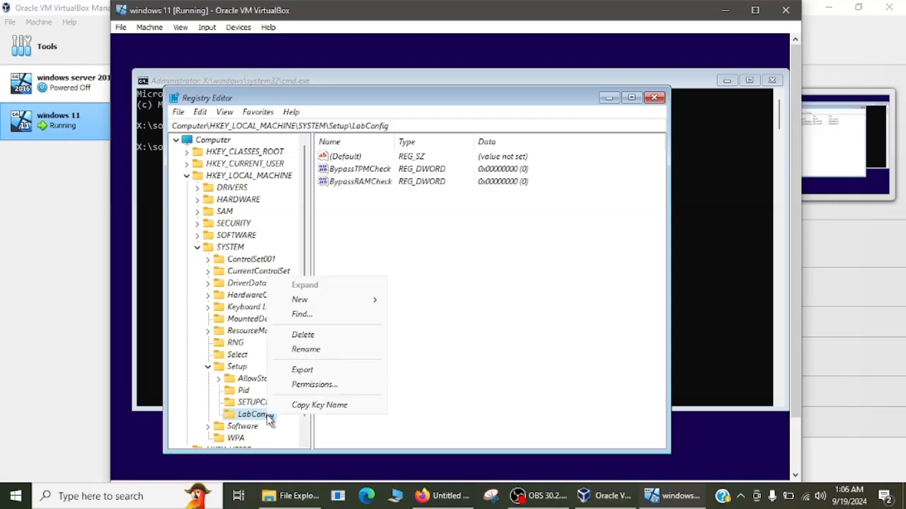
mouse_move(363, 302)
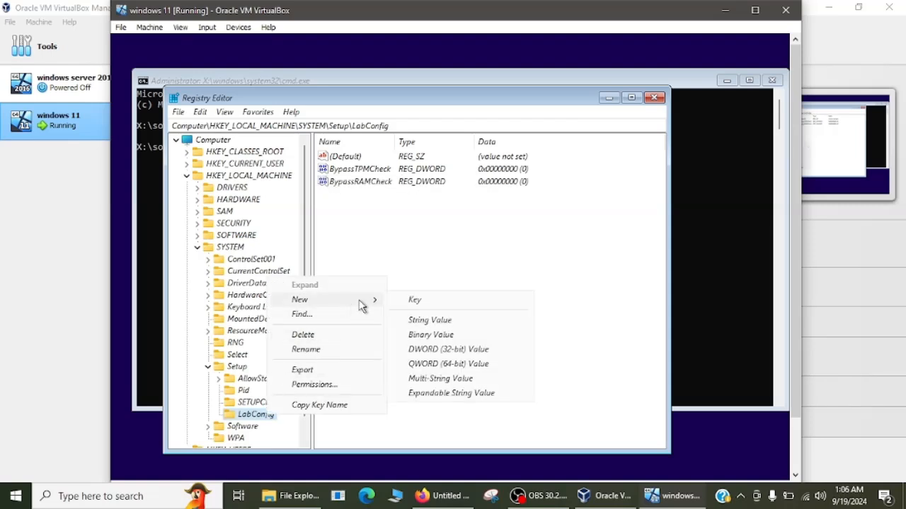
left_click(416, 356)
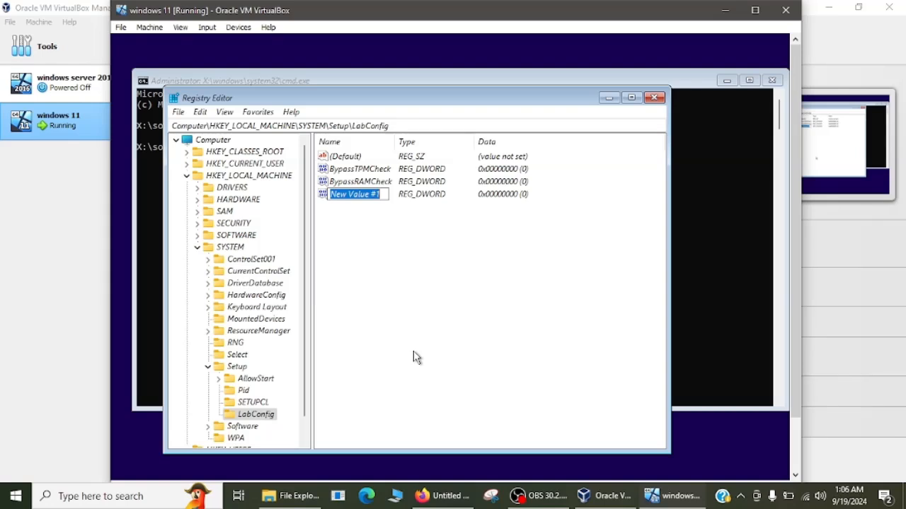
type("Bypas")
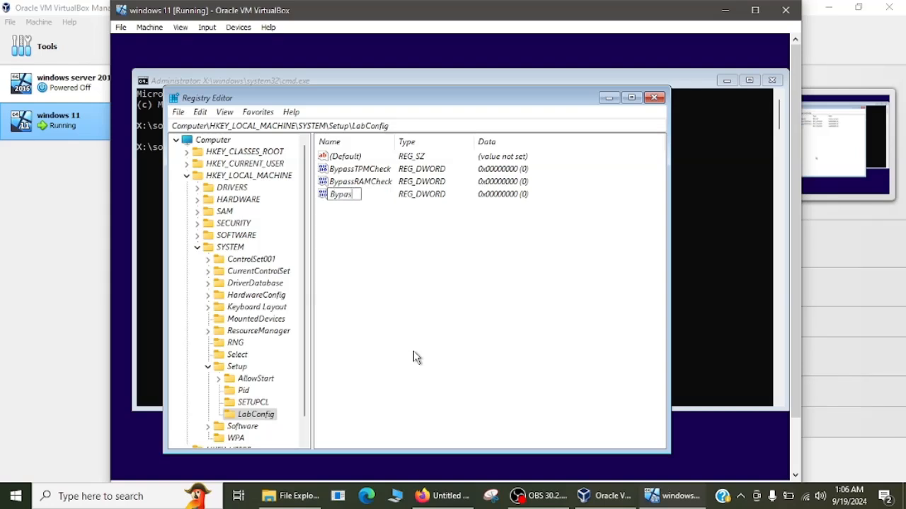
type("sSecureBootCheck")
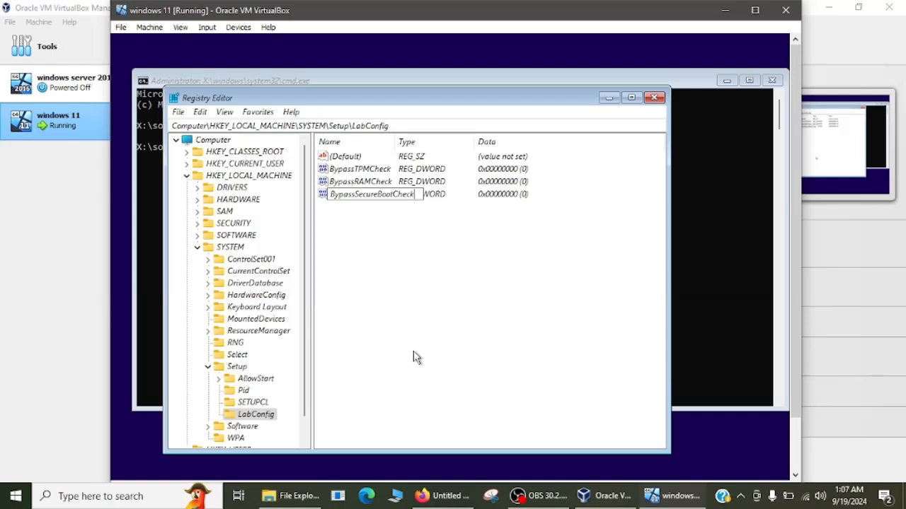
key("Return")
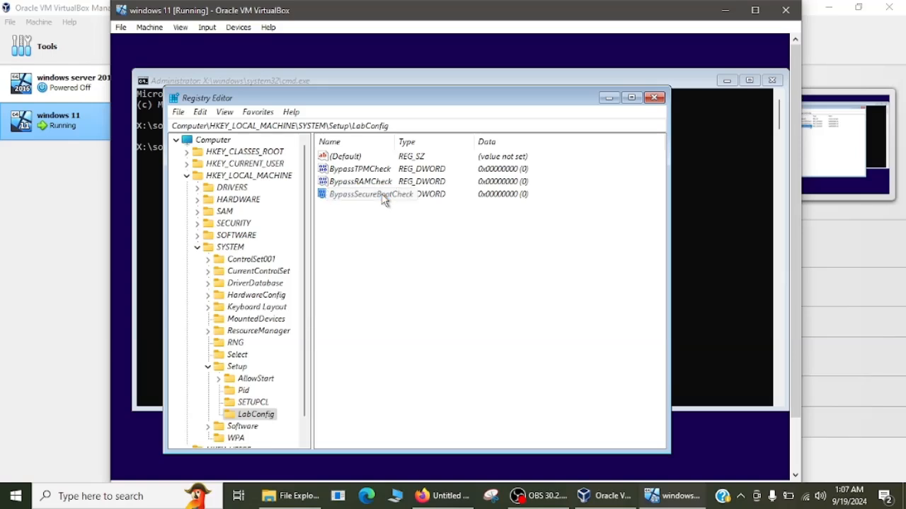
- Set the BypassSecureBootCheck value data to 1
right_click(383, 201)
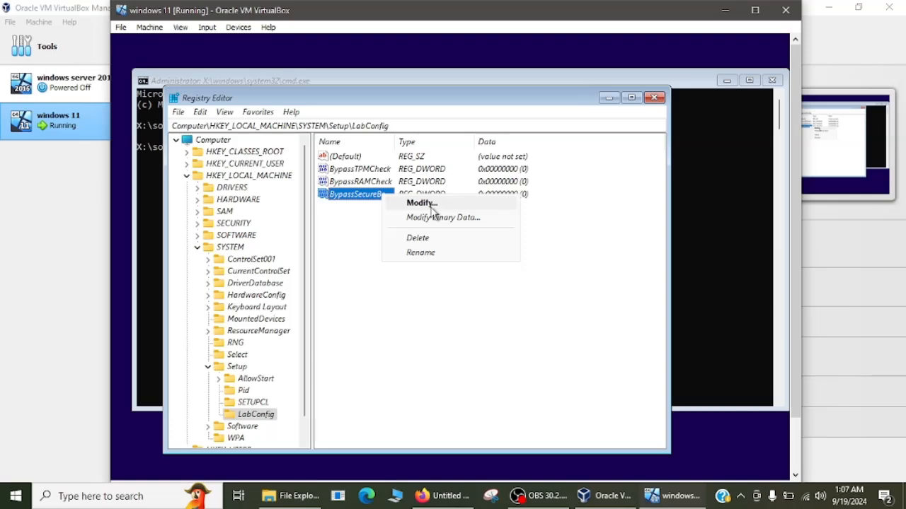
left_click(376, 305)
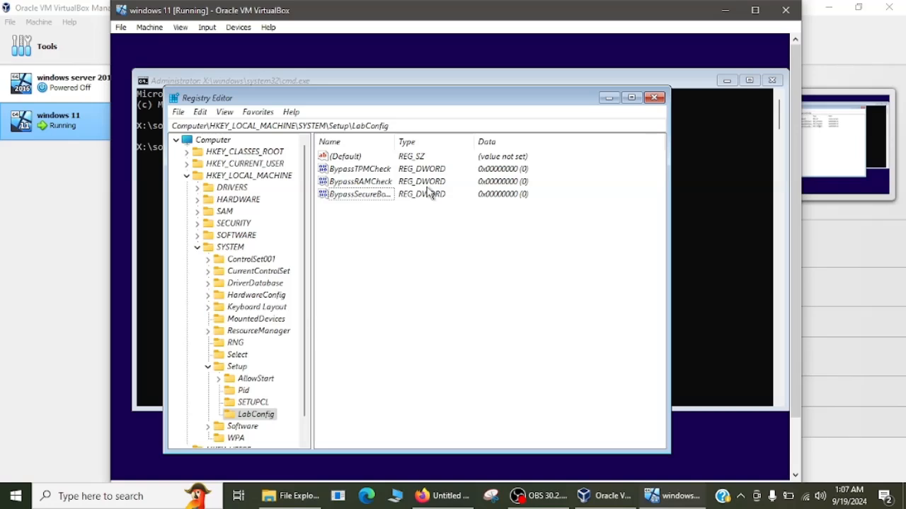
right_click(383, 199)
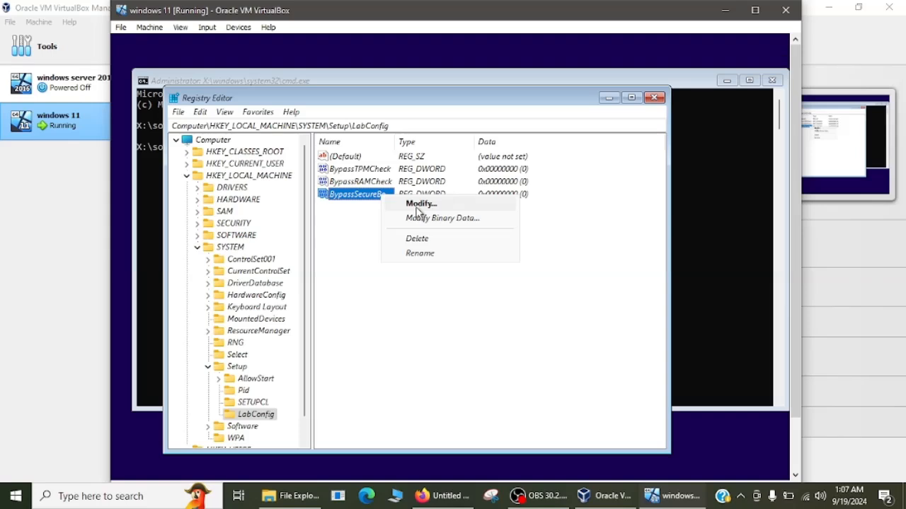
left_click(417, 205)
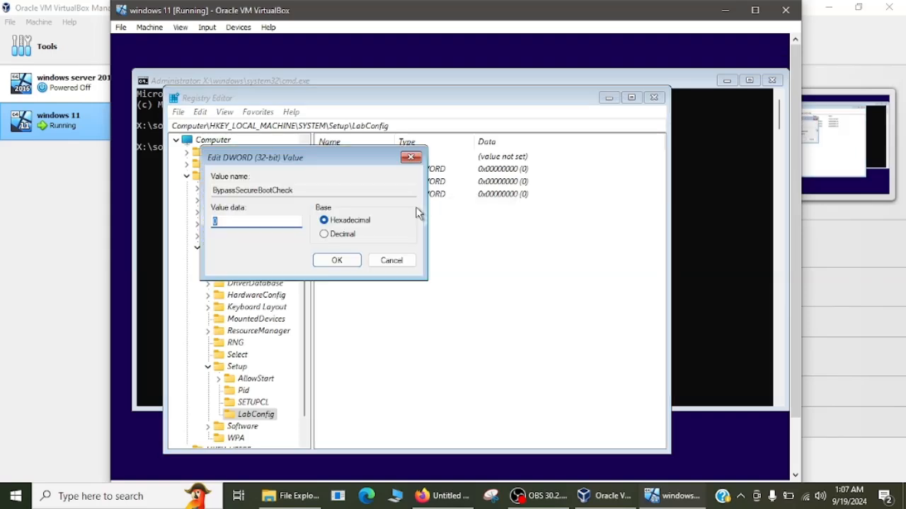
type("1")
left_click(338, 261)
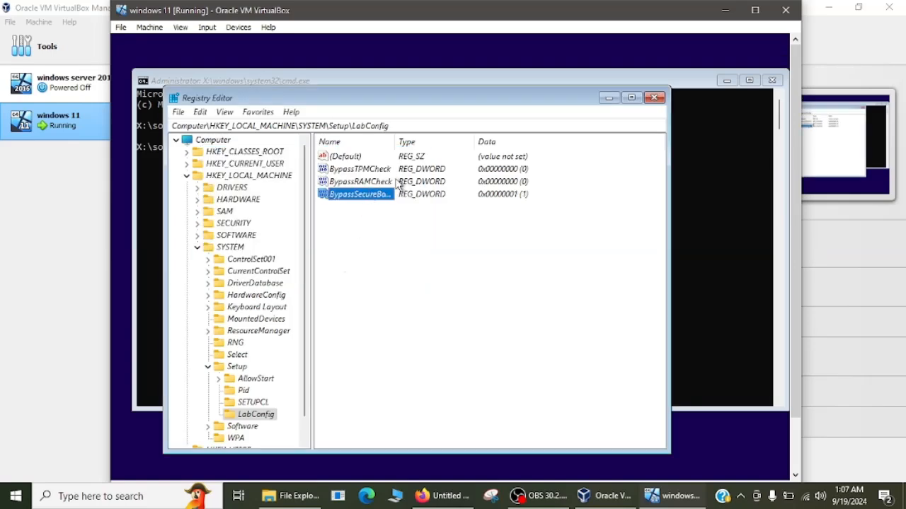
- Change the BypassRAMCheck and BypassTPMCheck value data to 1
right_click(398, 185)
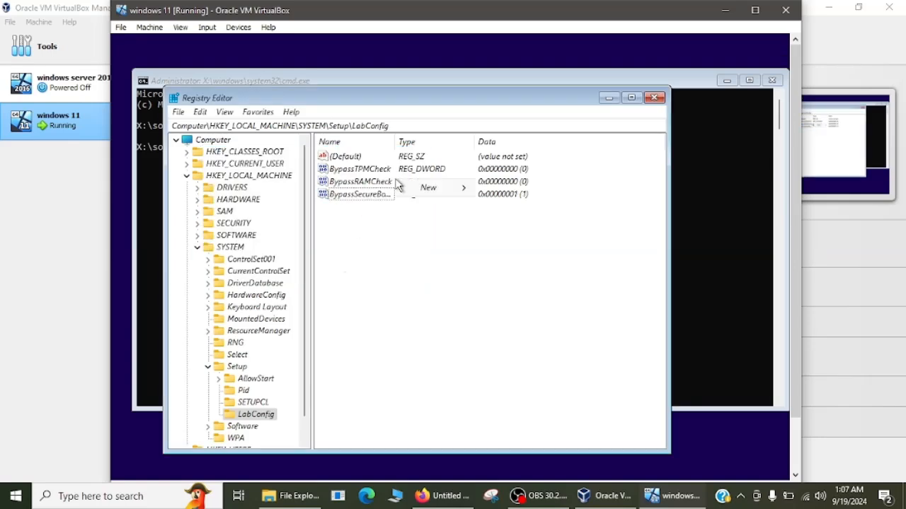
left_click(355, 183)
right_click(352, 181)
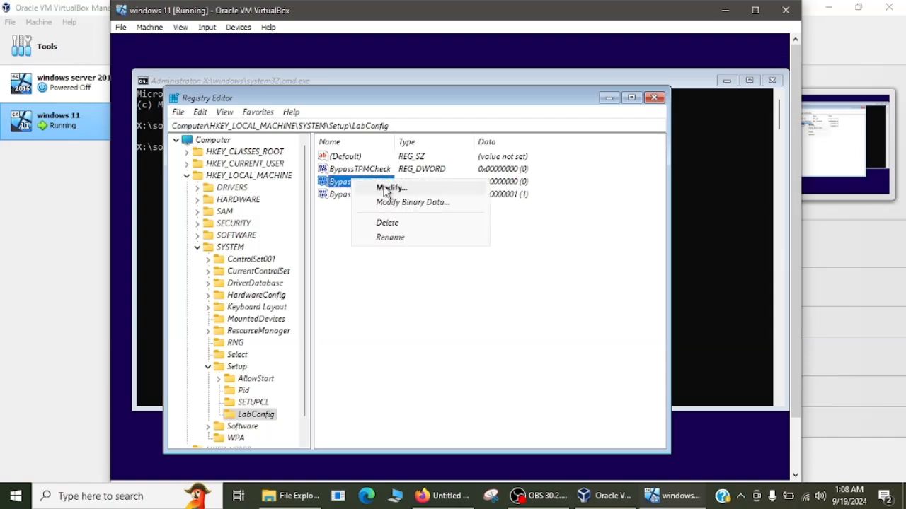
left_click(385, 188)
type("1")
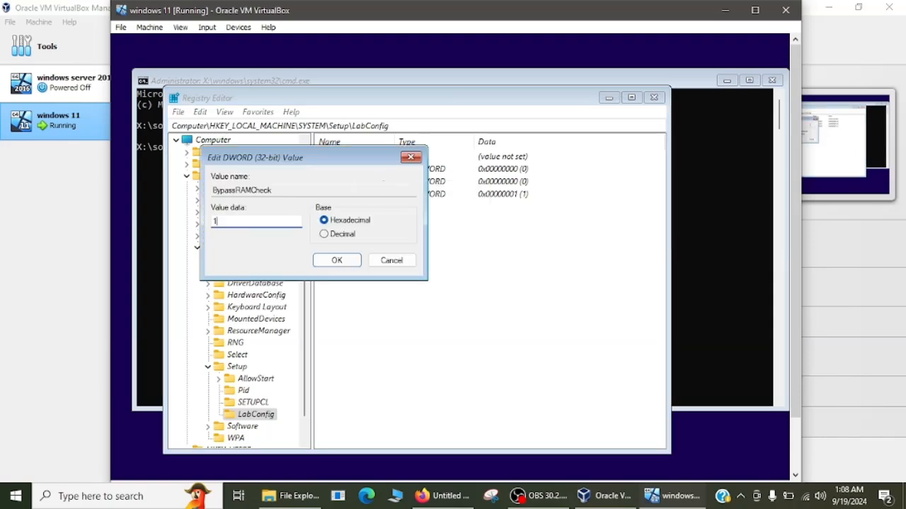
left_click(346, 263)
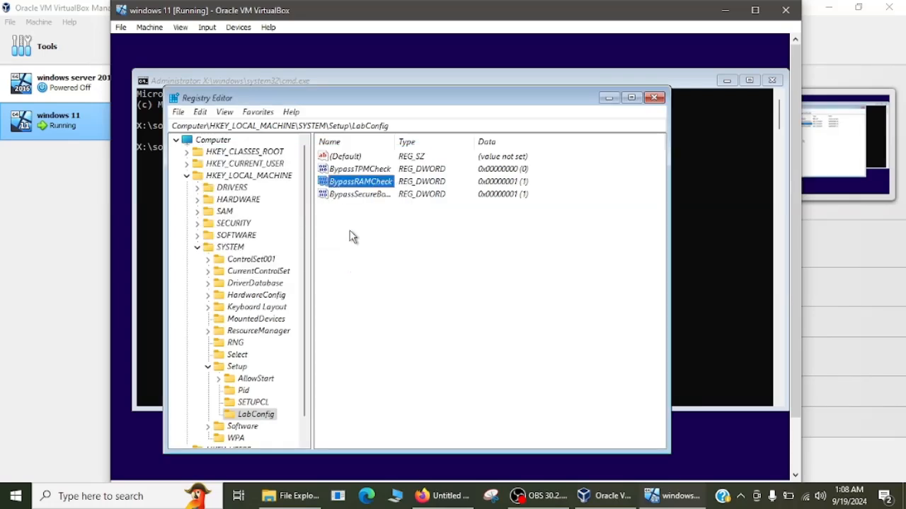
left_click(368, 172)
right_click(368, 172)
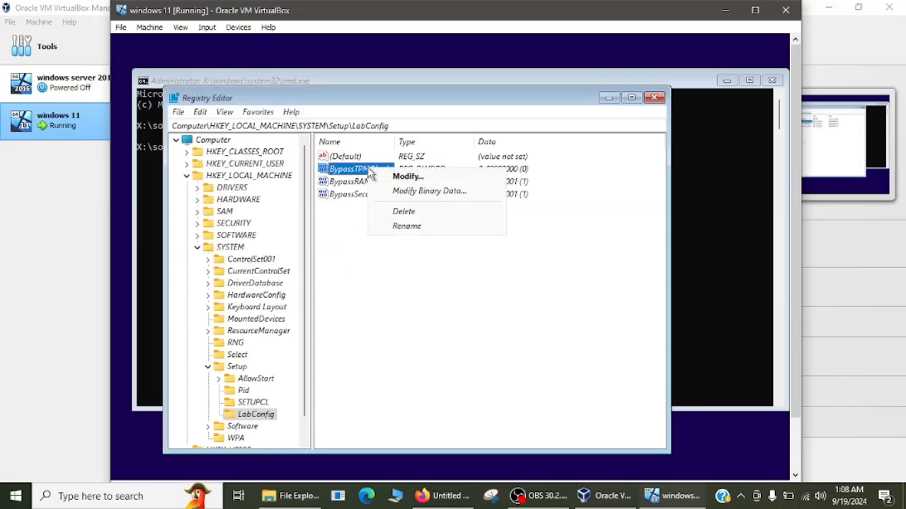
left_click(407, 177)
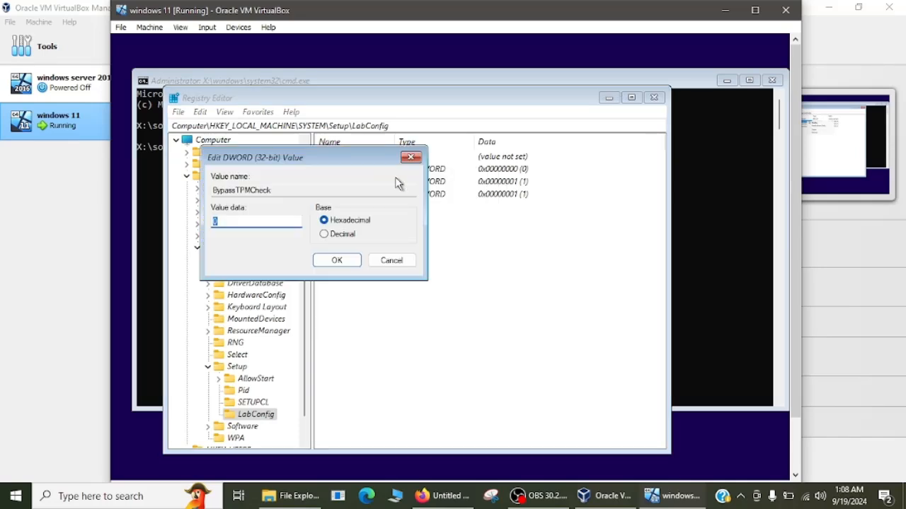
type("1")
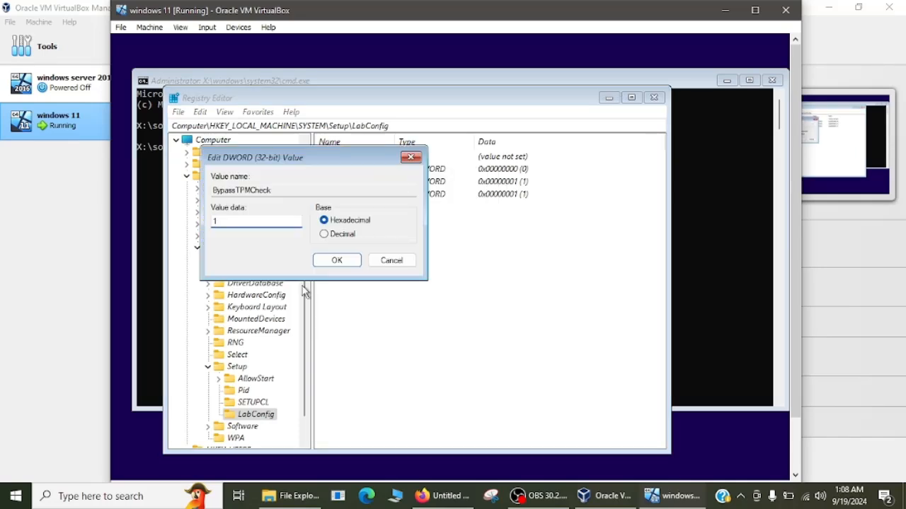
left_click(343, 261)
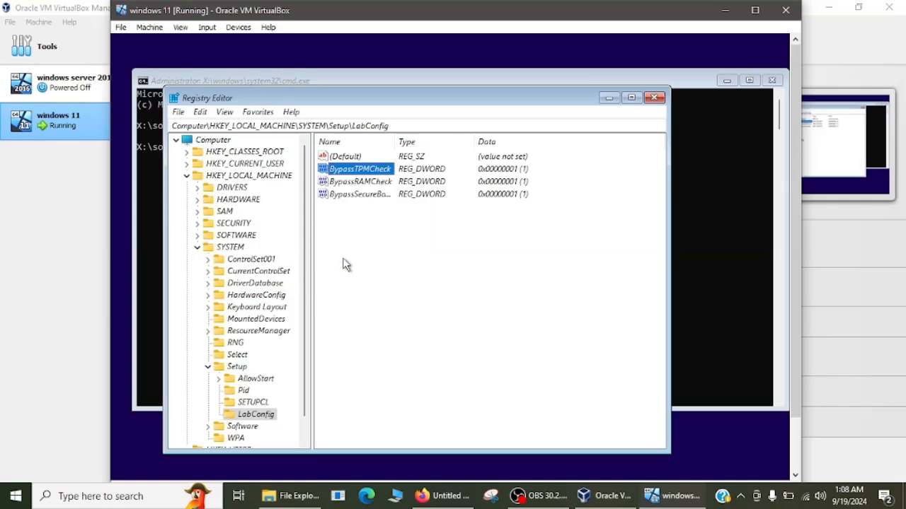
- Close Registry Editor, exit the command prompt, and choose Install now in Windows Setup
left_click(651, 103)
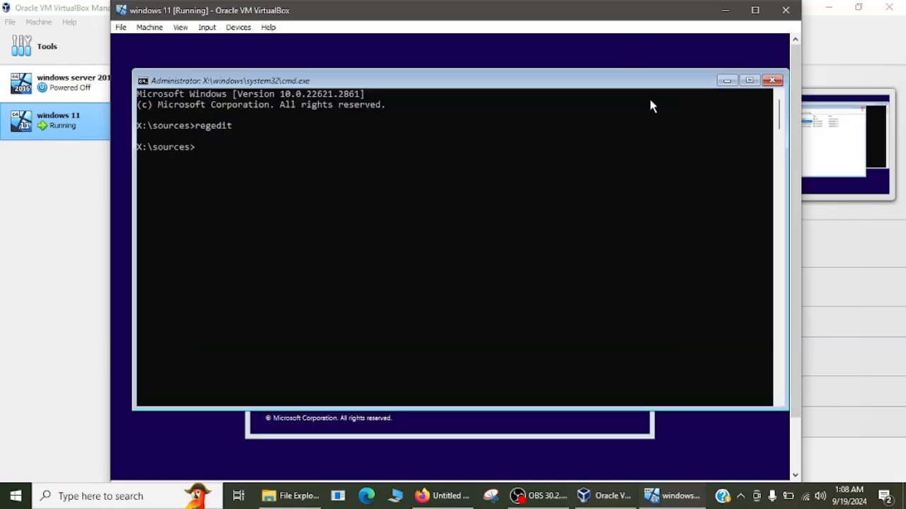
type("exi")
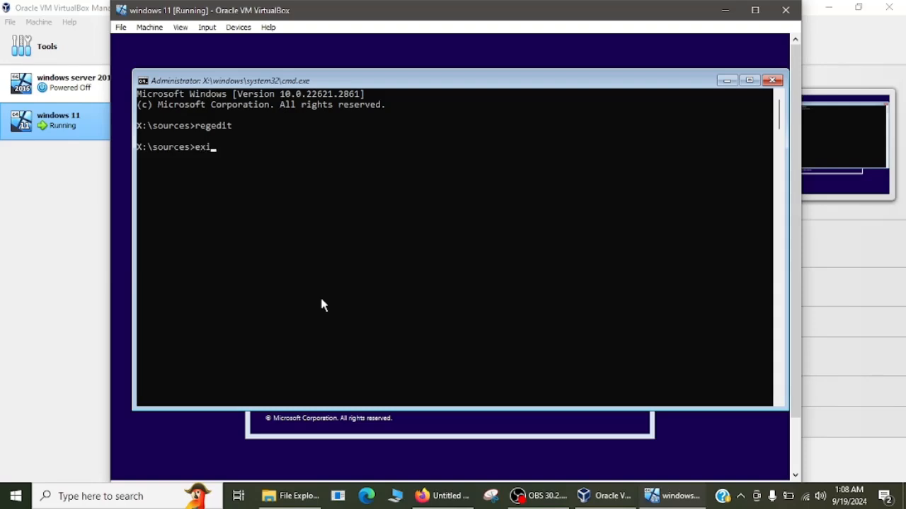
type("t")
key("Return")
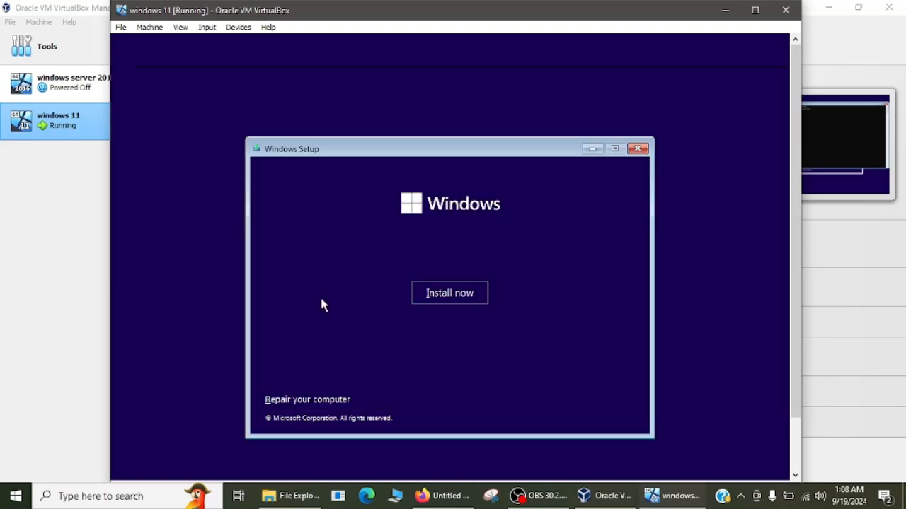
left_click(445, 298)
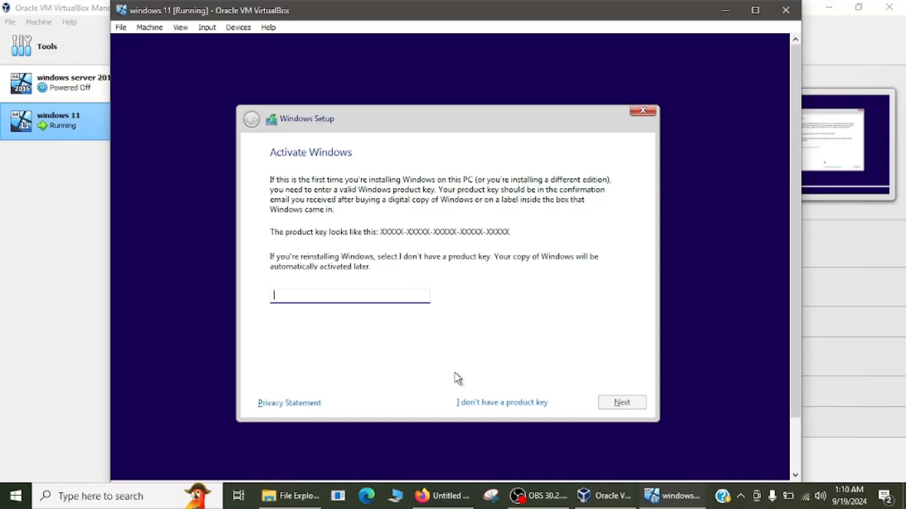
- Skip the product key and select the Windows 11 Pro edition
left_click(502, 409)
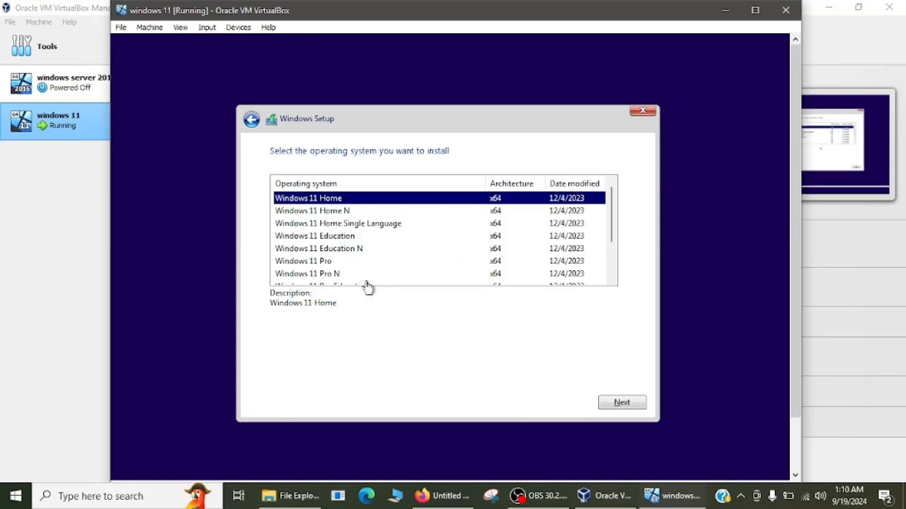
left_click(314, 263)
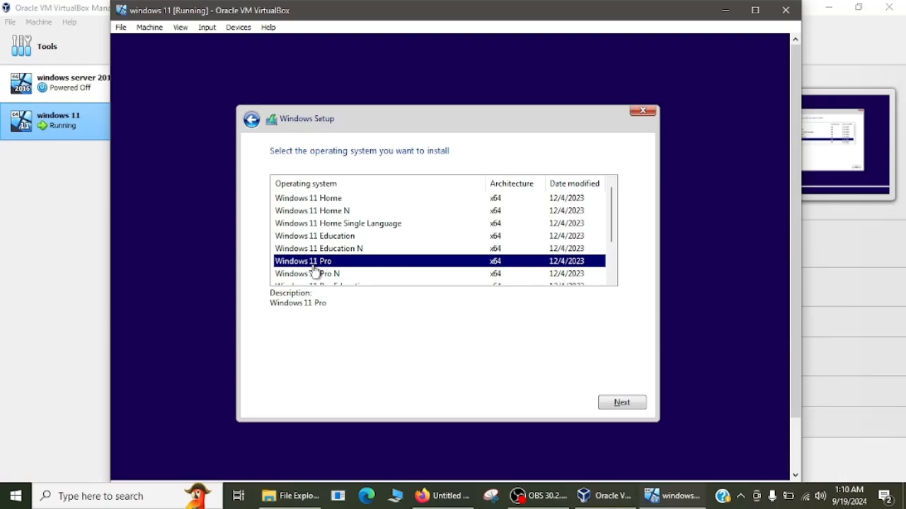
left_click(616, 411)
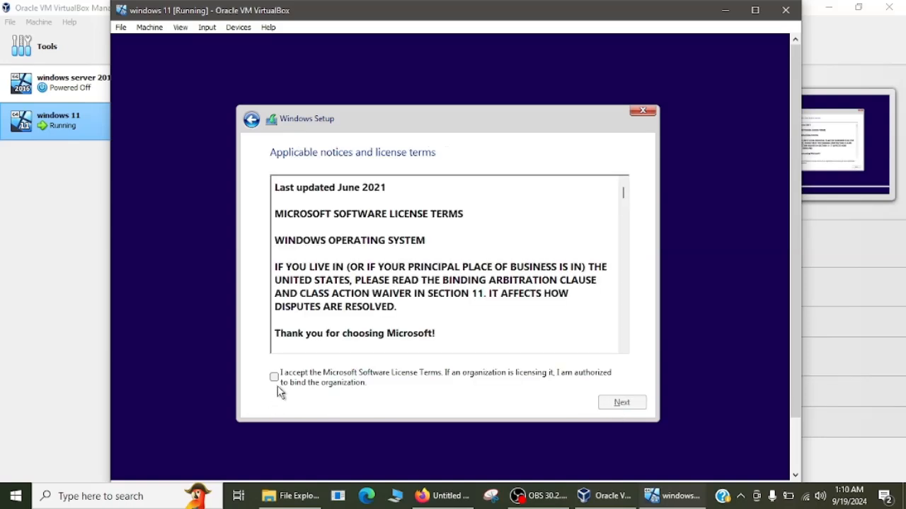
- Accept the Microsoft license terms and continue
left_click(278, 382)
left_click(275, 377)
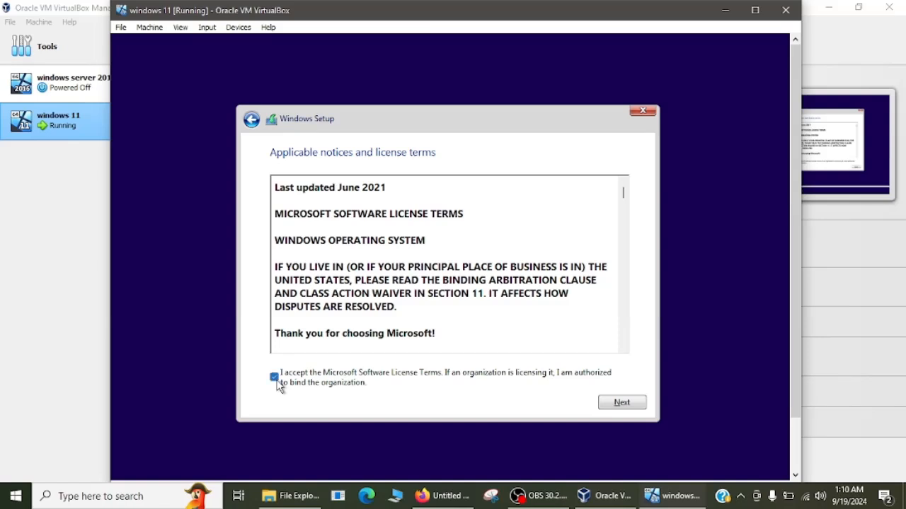
left_click(622, 405)
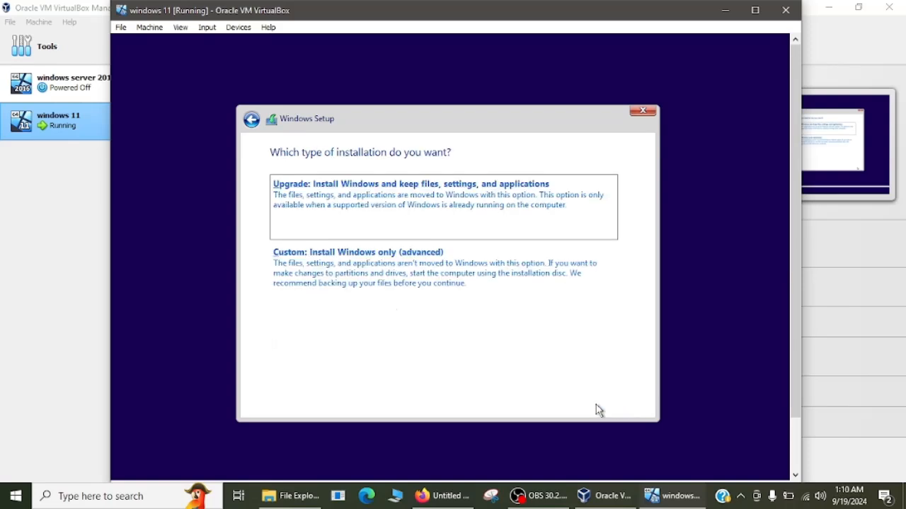
- Choose the Custom: Install Windows only (advanced) installation type
left_click(330, 282)
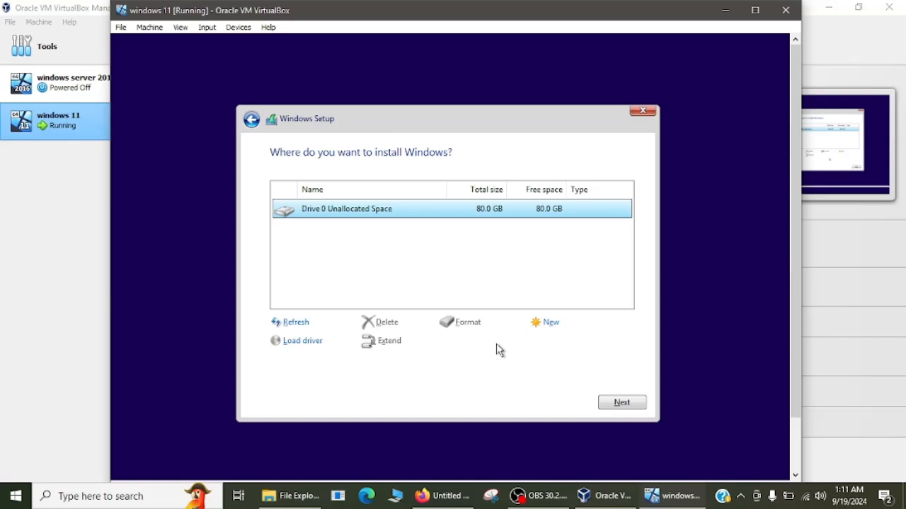
- Create a new 2000 MB partition on Drive 0, then choose to delete it
left_click(546, 322)
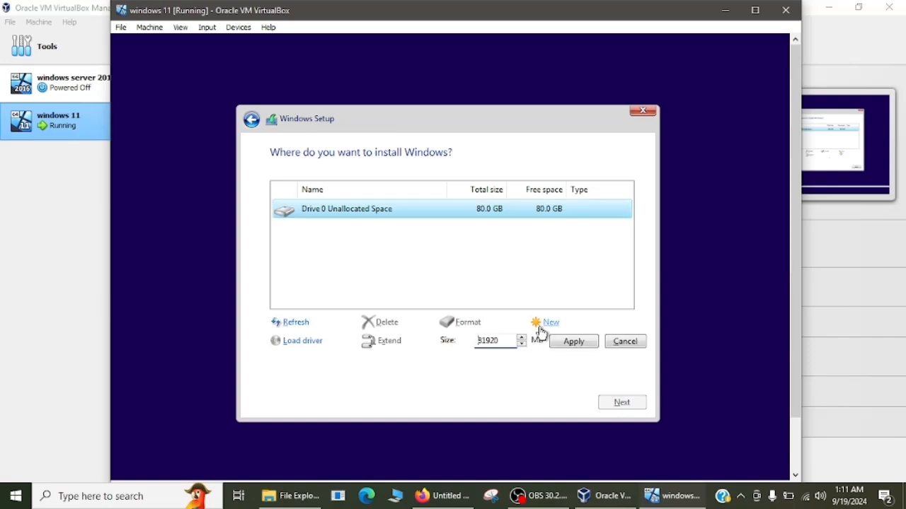
left_click(503, 342)
key("BackSpace")
key("BackSpace")
key("BackSpace")
key("BackSpace")
key("BackSpace")
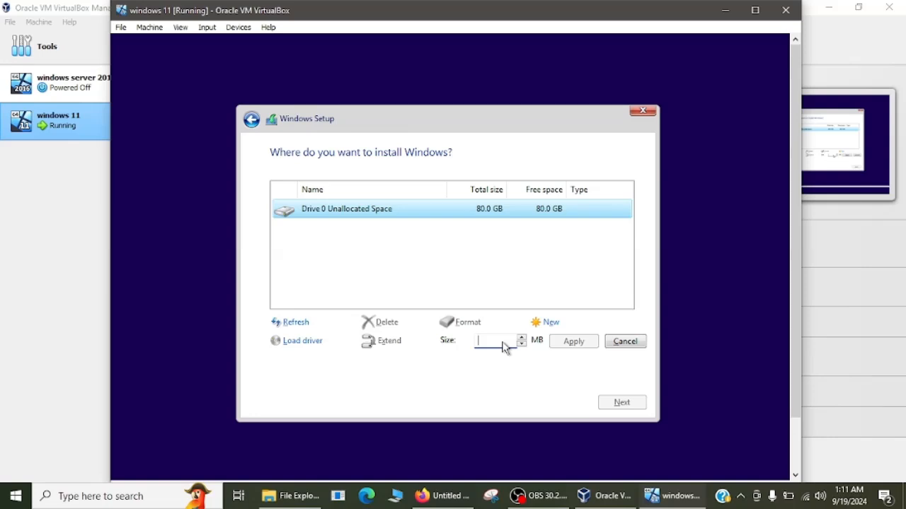
type("2000")
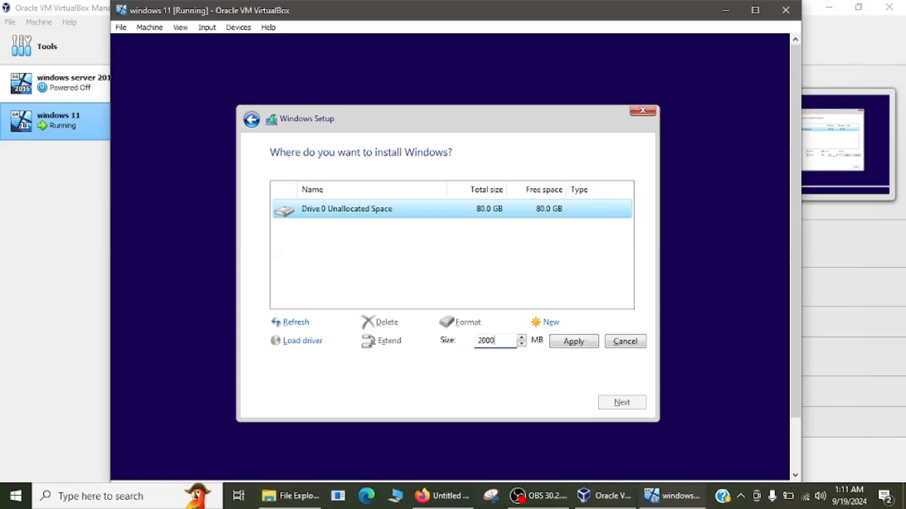
left_click(570, 341)
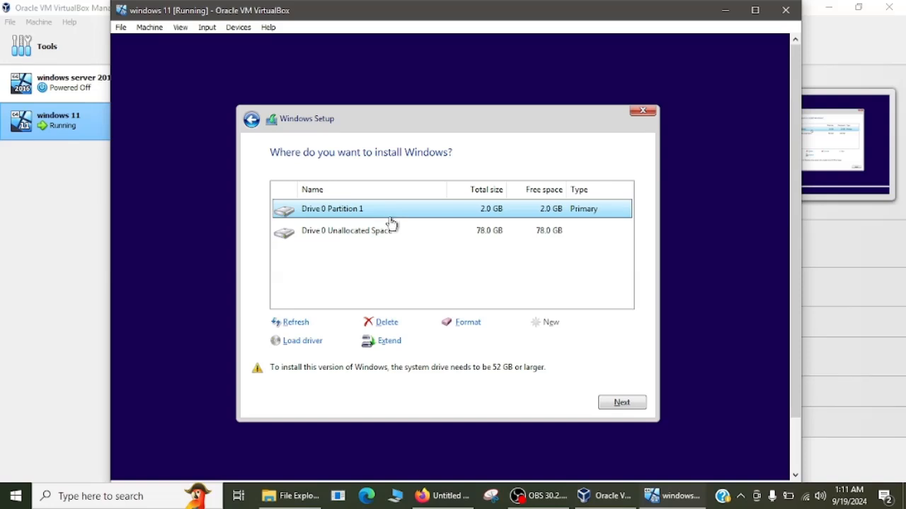
left_click(387, 326)
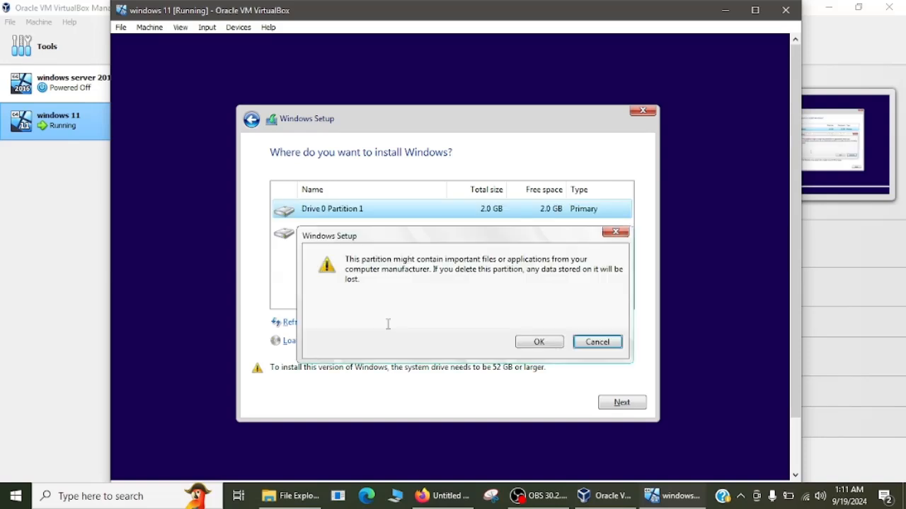
- Confirm the partition deletion and install Windows 11 onto the 80 GB unallocated space
left_click(554, 342)
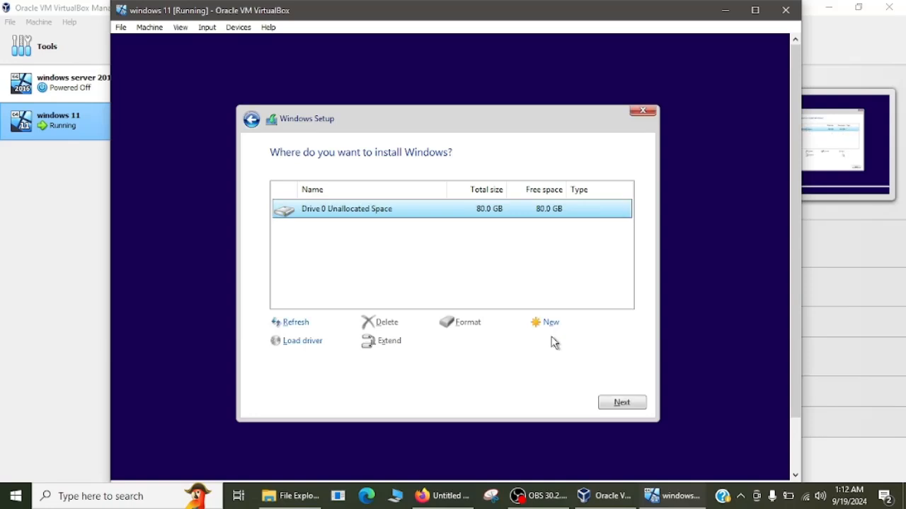
left_click(629, 403)
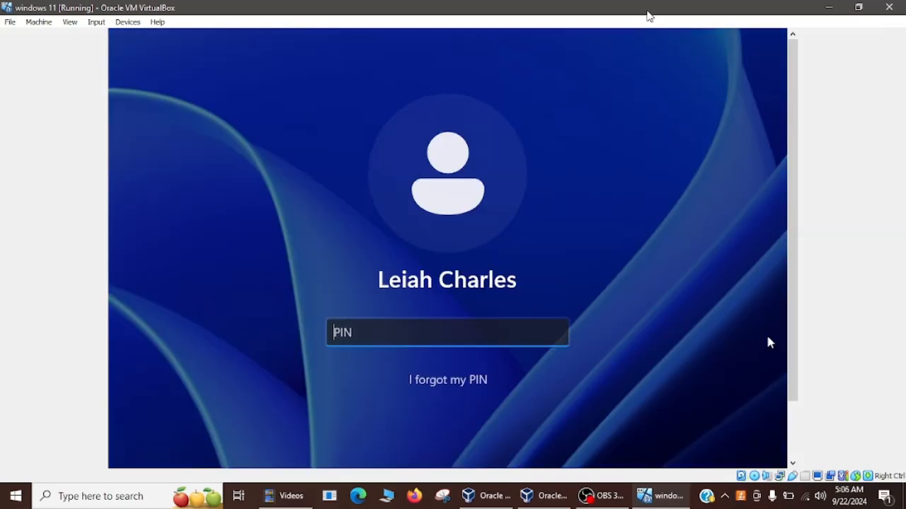
- Enter the account PIN on the Windows 11 login screen to begin signing in
type("12")
type("••")
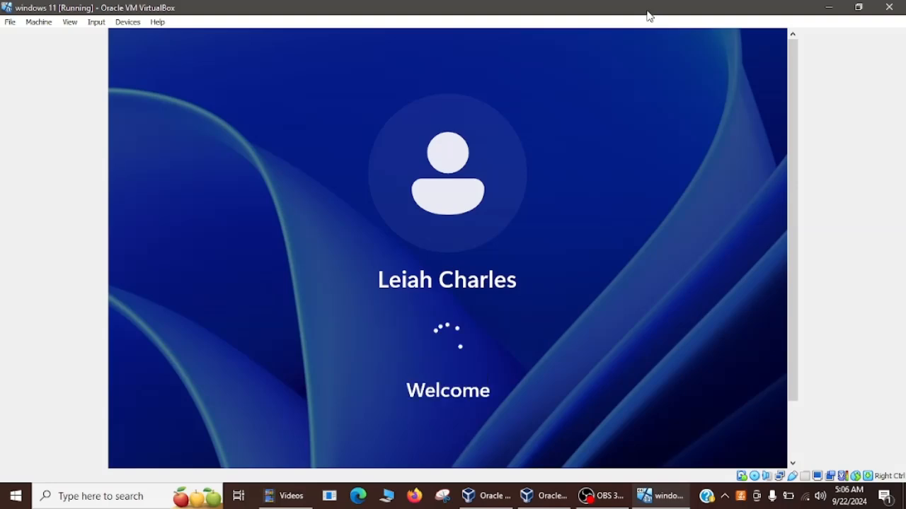